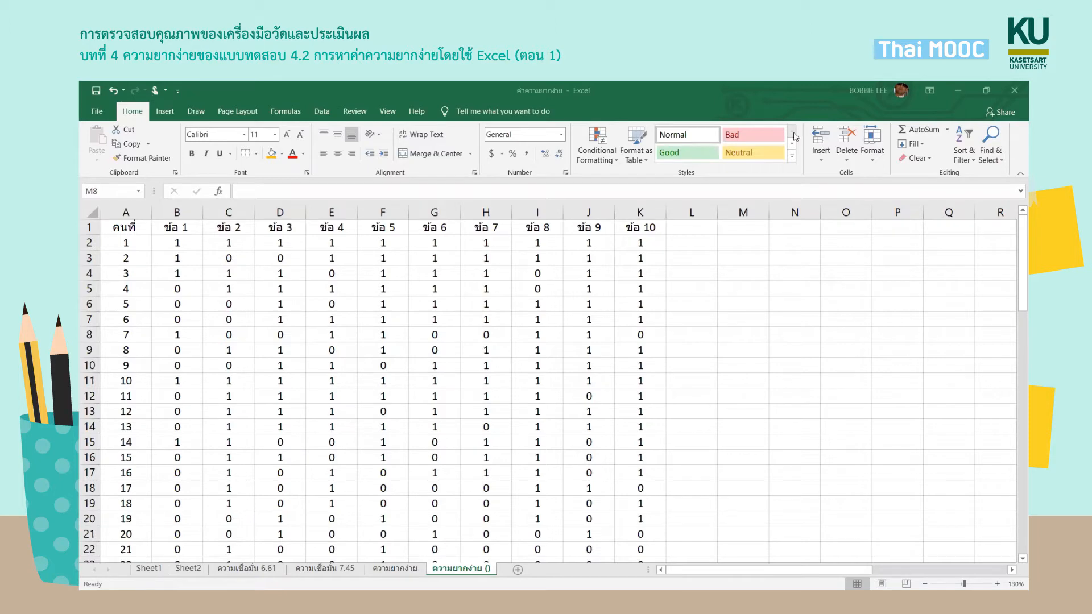
- Review the item scores for questions 1 to 10 across all 30 test takers
{"action": "scroll", "coordinate": [765, 259], "scroll_direction": "down", "scroll_amount": 2}
{"action": "scroll", "coordinate": [765, 260], "scroll_direction": "up", "scroll_amount": 2}
{"action": "scroll", "coordinate": [666, 256], "scroll_direction": "down", "scroll_amount": 4}
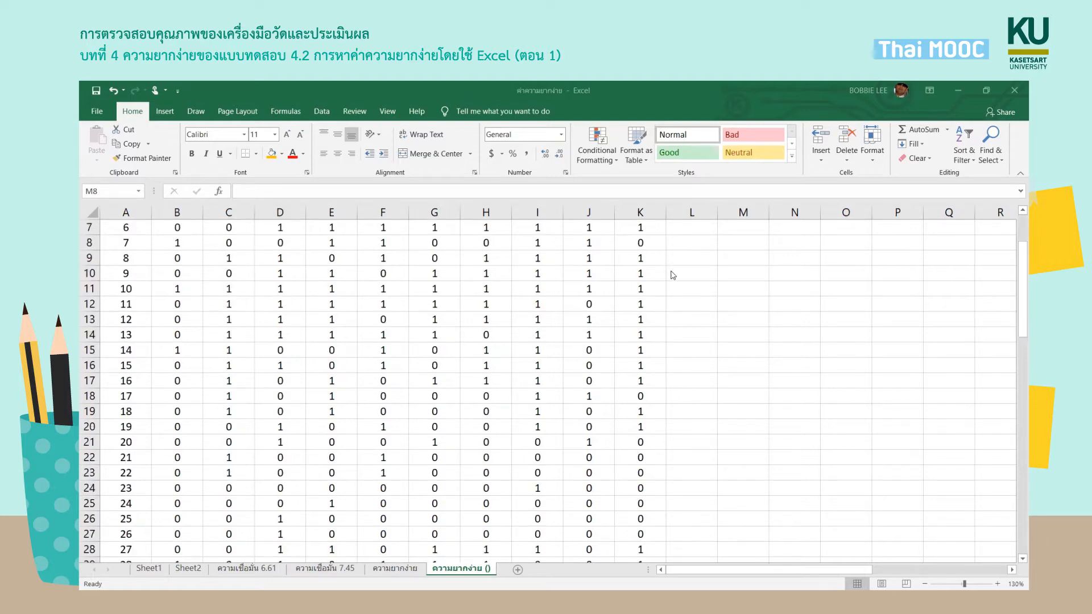
{"action": "scroll", "coordinate": [677, 290], "scroll_direction": "up", "scroll_amount": 4}
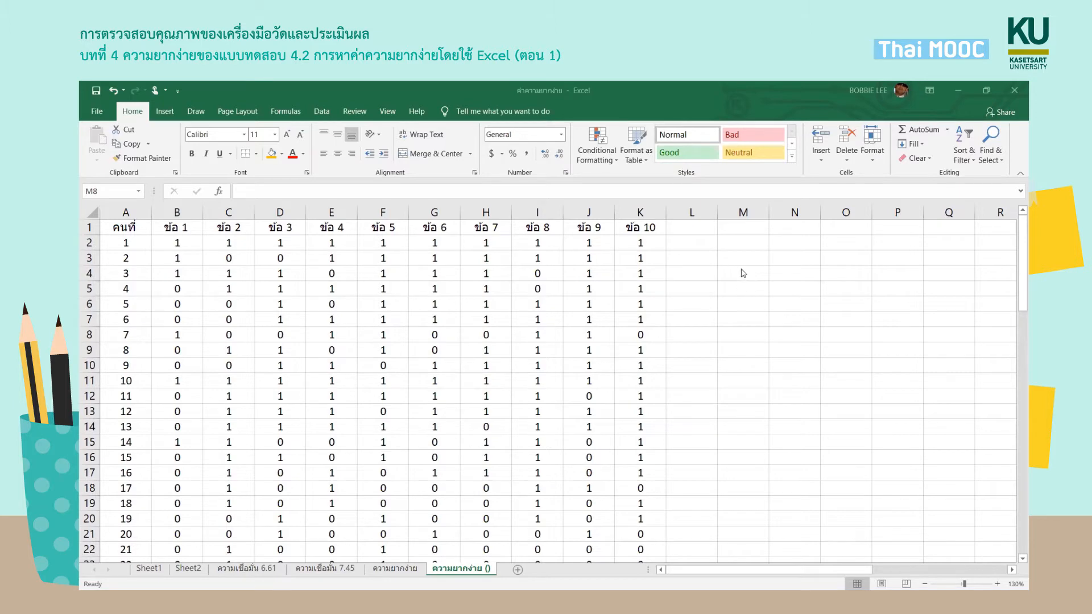
{"action": "scroll", "coordinate": [732, 338], "scroll_direction": "down", "scroll_amount": 3}
{"action": "scroll", "coordinate": [732, 338], "scroll_direction": "down", "scroll_amount": 1}
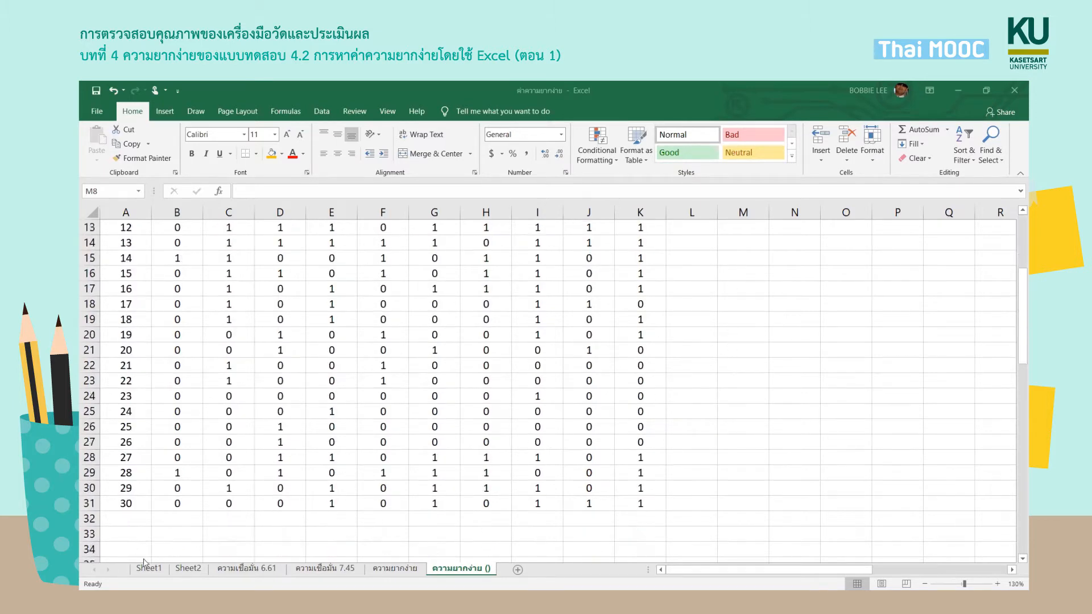
{"action": "scroll", "coordinate": [617, 529], "scroll_direction": "up", "scroll_amount": 4}
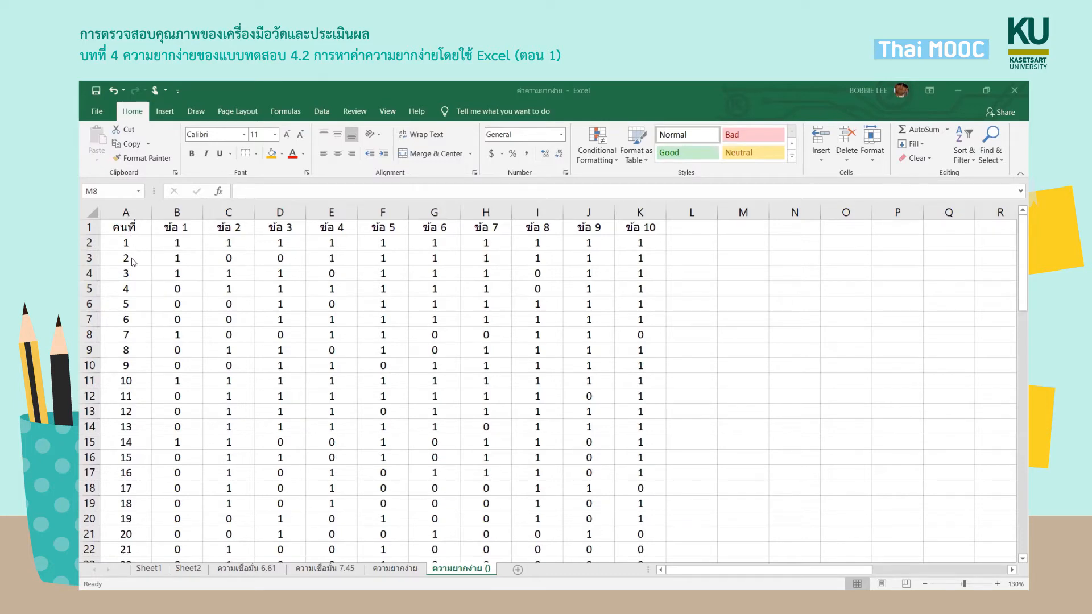
{"action": "scroll", "coordinate": [138, 262], "scroll_direction": "down", "scroll_amount": 1}
{"action": "scroll", "coordinate": [156, 342], "scroll_direction": "down", "scroll_amount": 4}
{"action": "scroll", "coordinate": [151, 392], "scroll_direction": "up", "scroll_amount": 5}
- Enter the heading "รวม" in cell L1, beside the ข้อ 10 column
{"action": "left_click", "coordinate": [692, 231]}
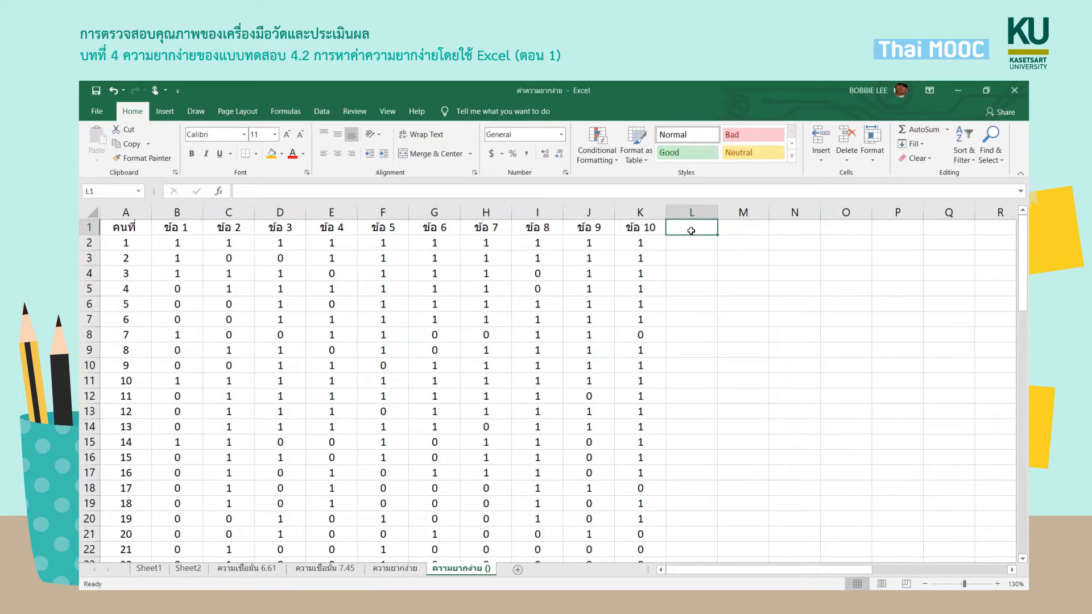
{"action": "double_click", "coordinate": [691, 230]}
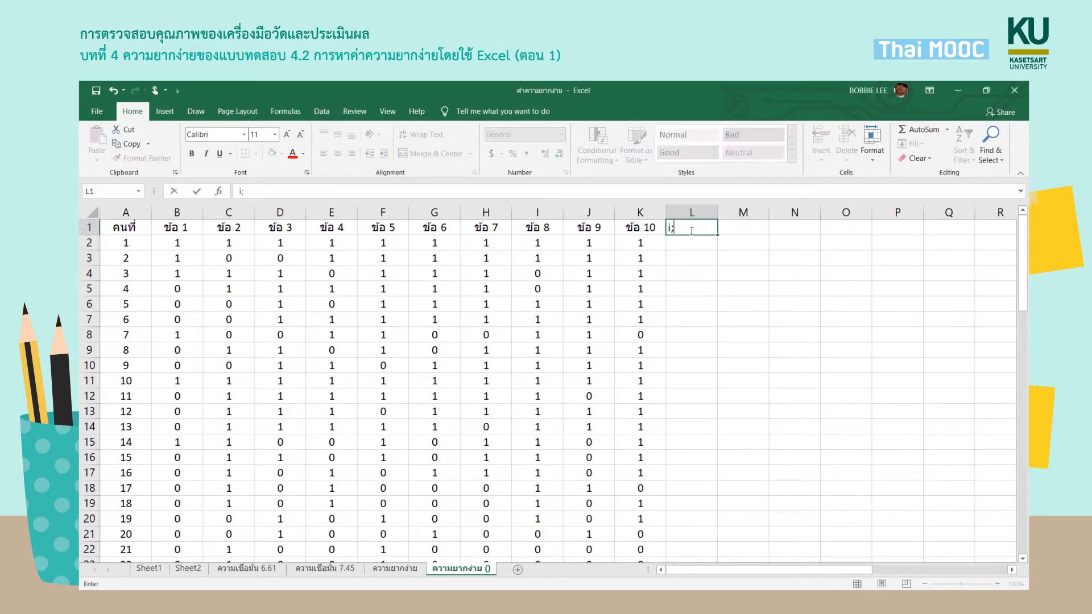
{"action": "type", "text": "รวม"}
{"action": "left_click", "coordinate": [673, 263]}
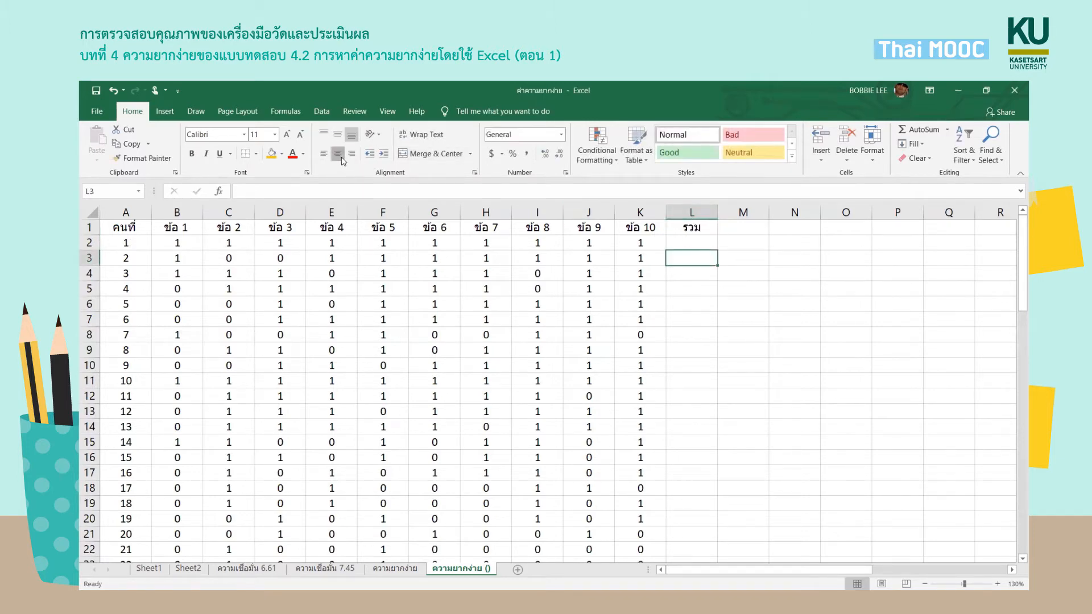
{"action": "left_click", "coordinate": [694, 212]}
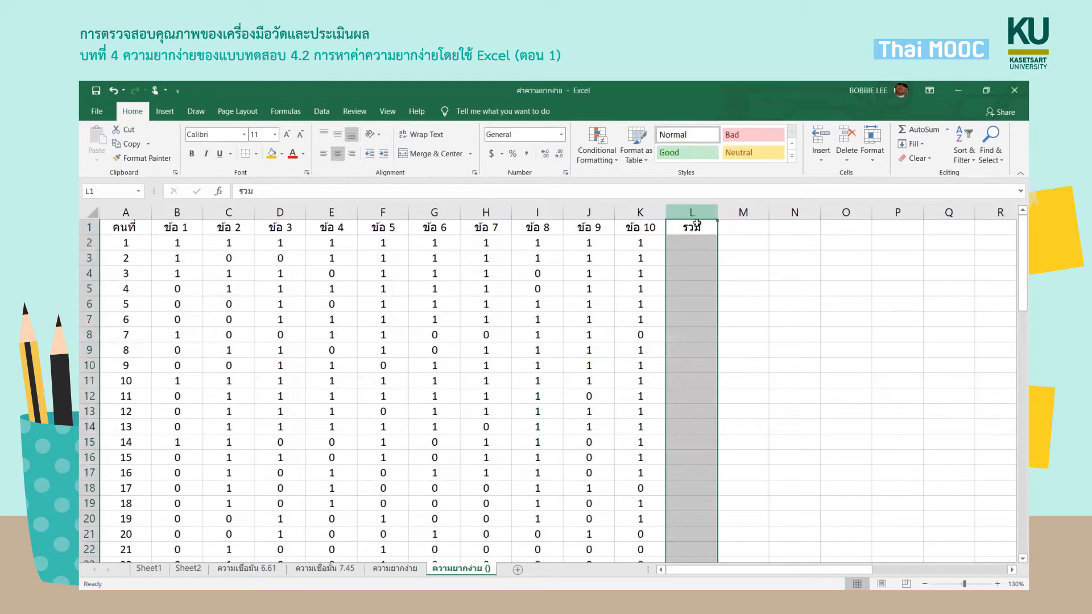
- Insert a SUM function in L2 that totals the first test taker's item scores over B2:K2
{"action": "left_click", "coordinate": [701, 242]}
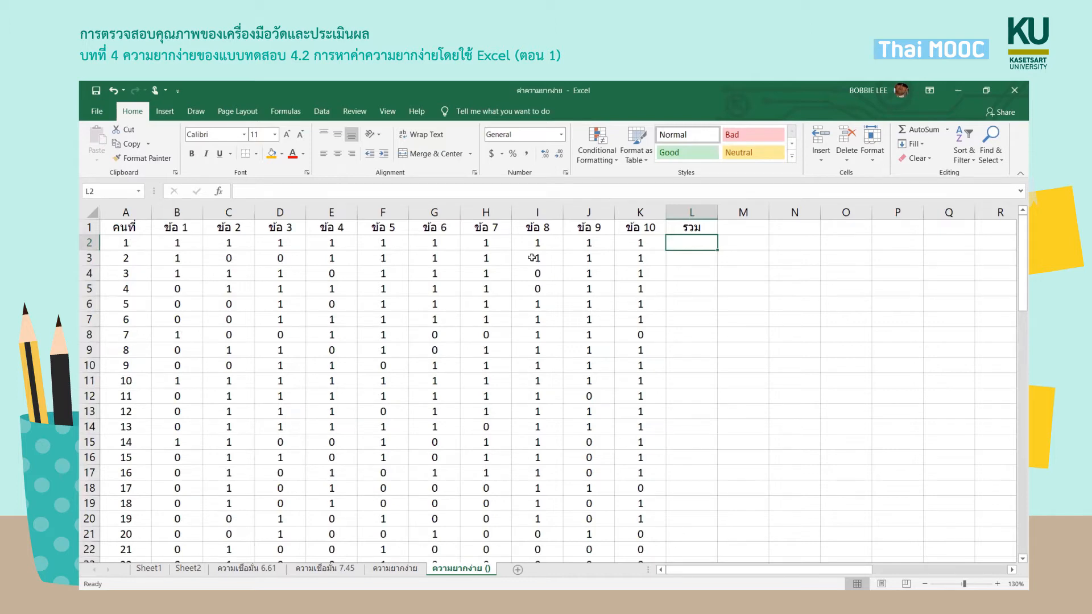
{"action": "left_click", "coordinate": [219, 192]}
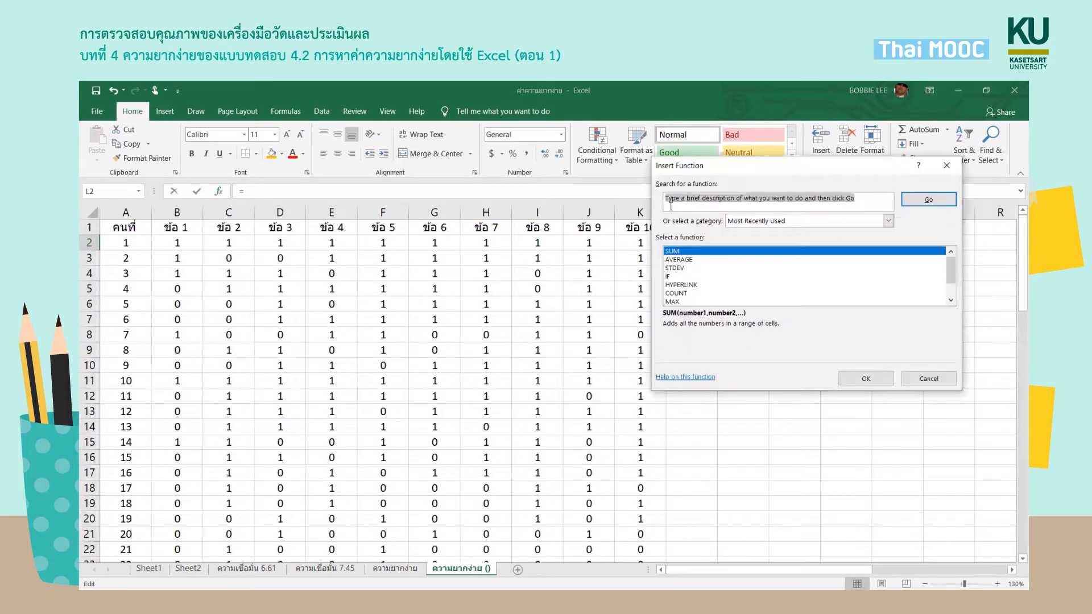
{"action": "left_click", "coordinate": [677, 254]}
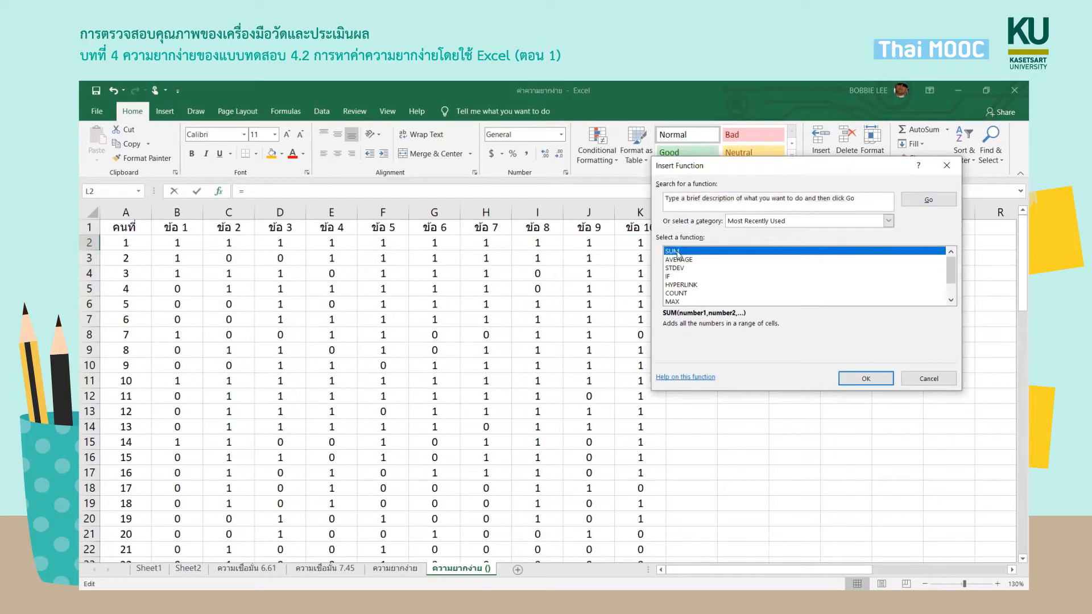
{"action": "double_click", "coordinate": [715, 255]}
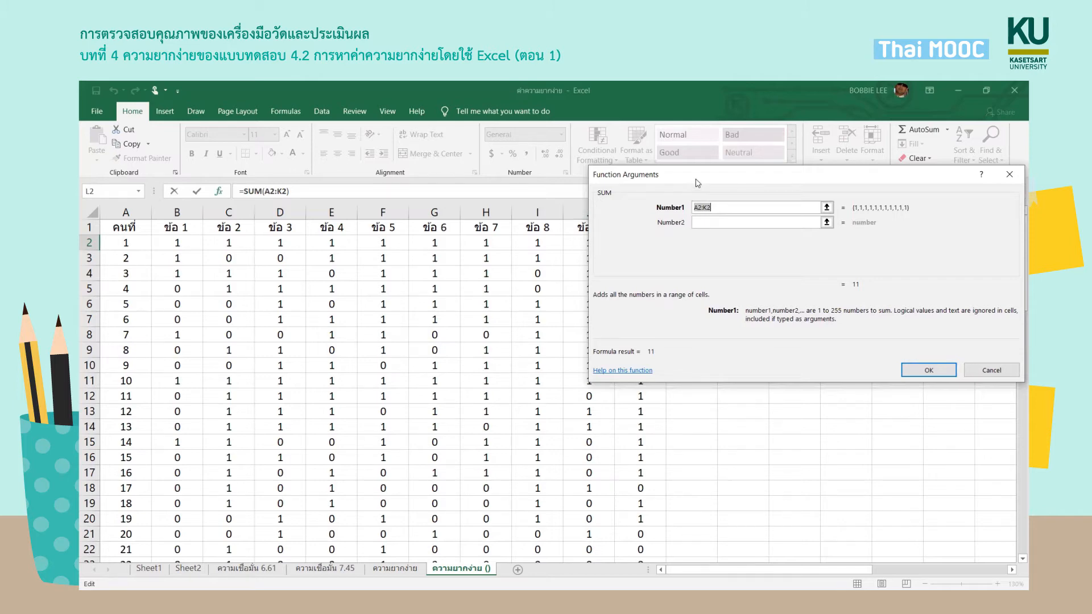
{"action": "left_click_drag", "start_coordinate": [697, 183], "coordinate": [754, 302]}
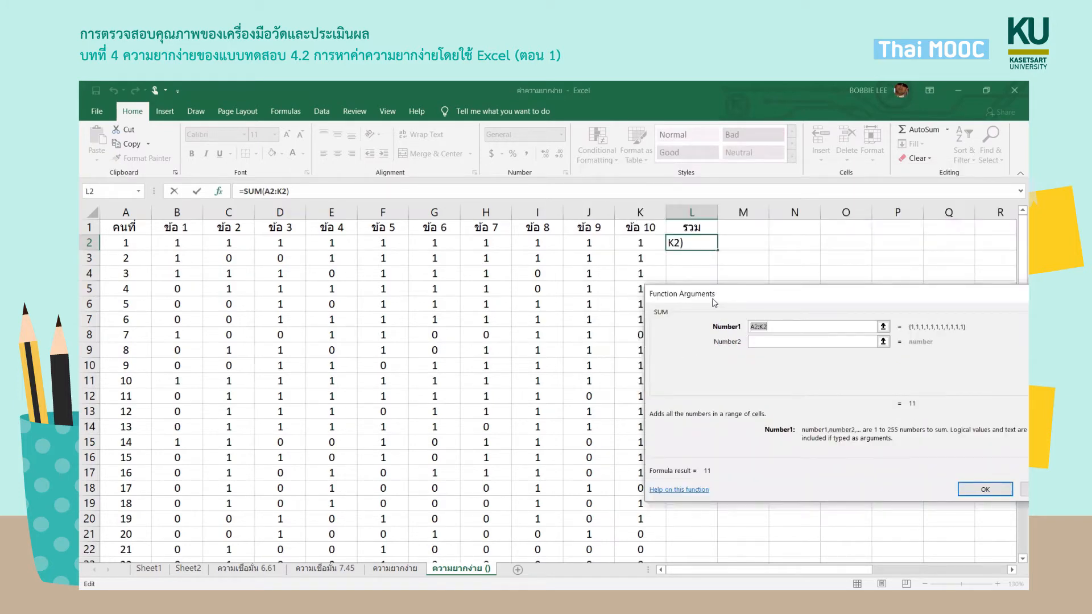
{"action": "left_click_drag", "start_coordinate": [714, 304], "coordinate": [670, 290]}
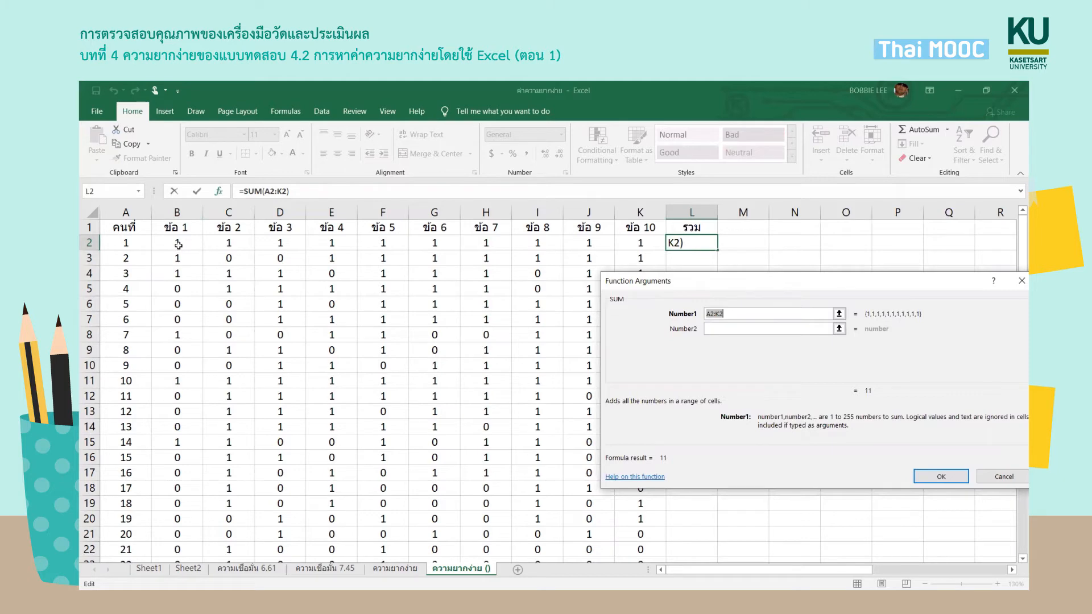
{"action": "left_click", "coordinate": [713, 318]}
{"action": "key", "text": "BackSpace"}
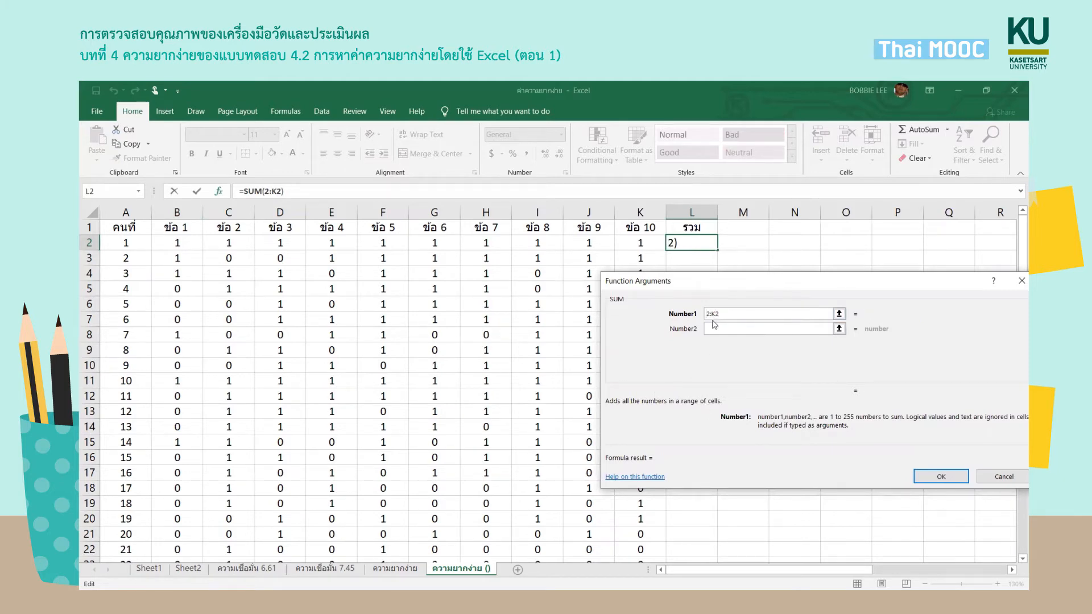
{"action": "type", "text": "B"}
{"action": "key", "text": "Return"}
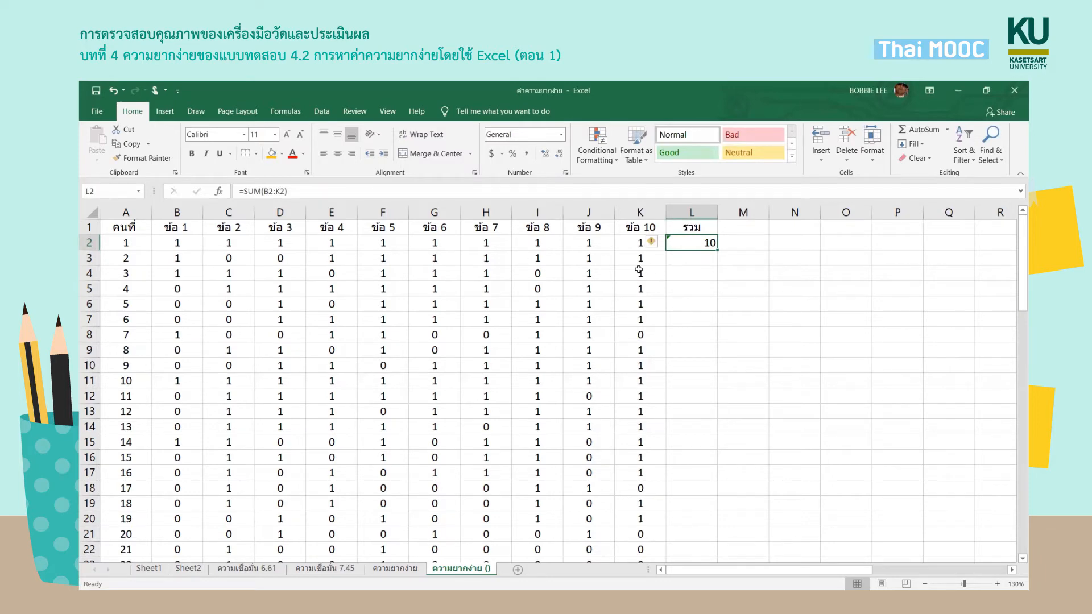
- Use AutoSum in L3 with its range corrected to B3:K3 to total the second test taker's scores
{"action": "left_click", "coordinate": [685, 261]}
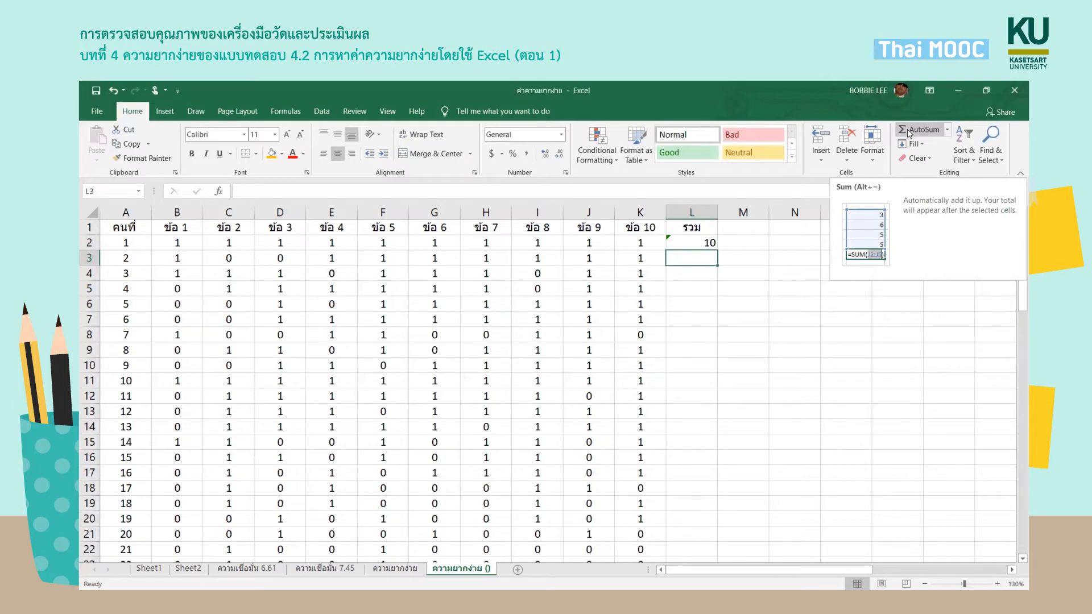
{"action": "left_click", "coordinate": [909, 132]}
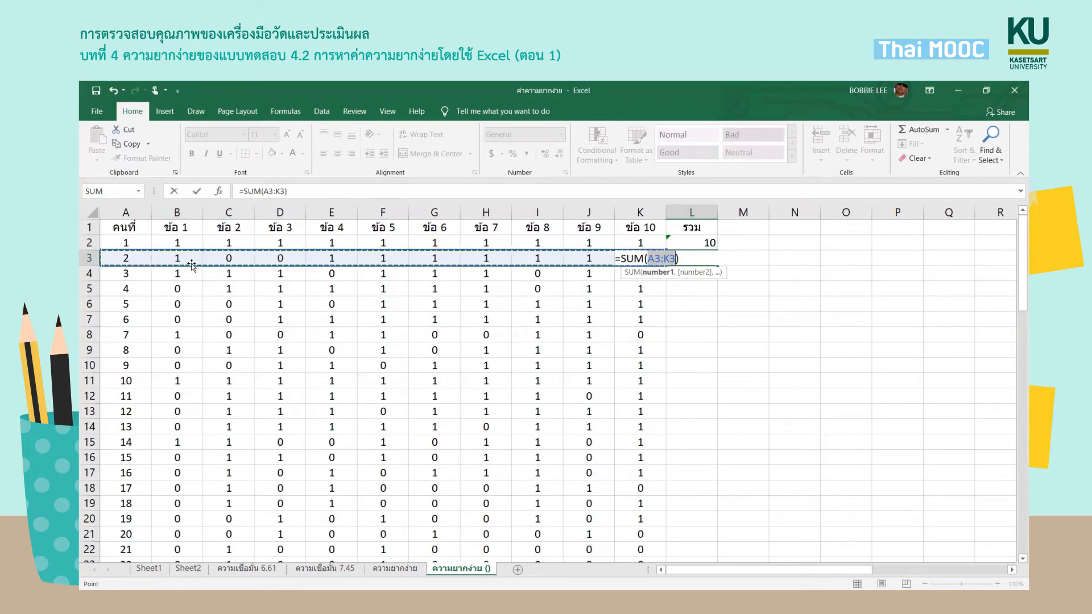
{"action": "left_click", "coordinate": [655, 258]}
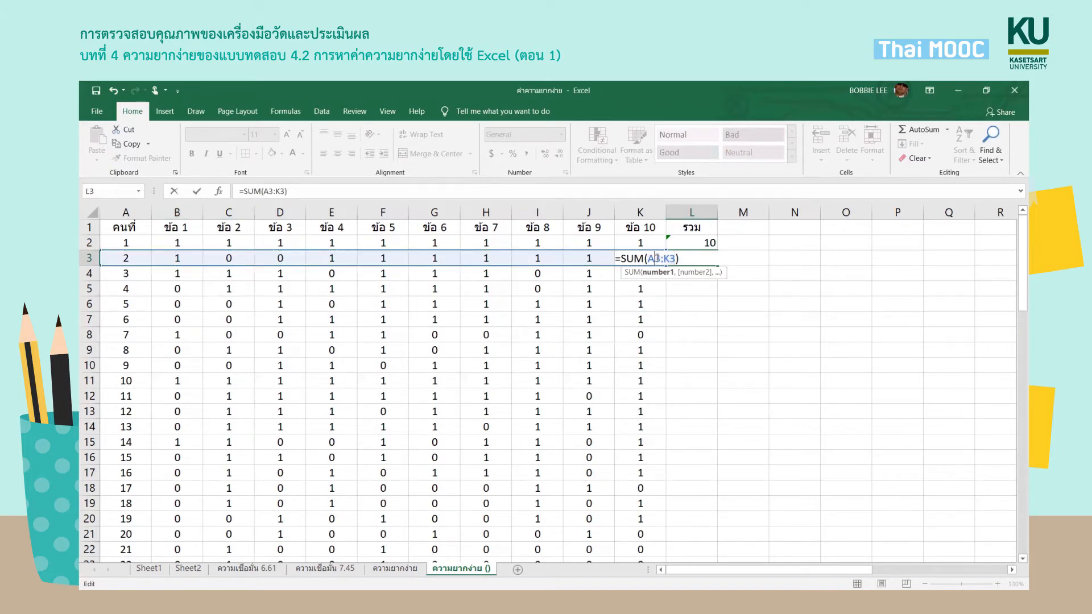
{"action": "key", "text": "BackSpace"}
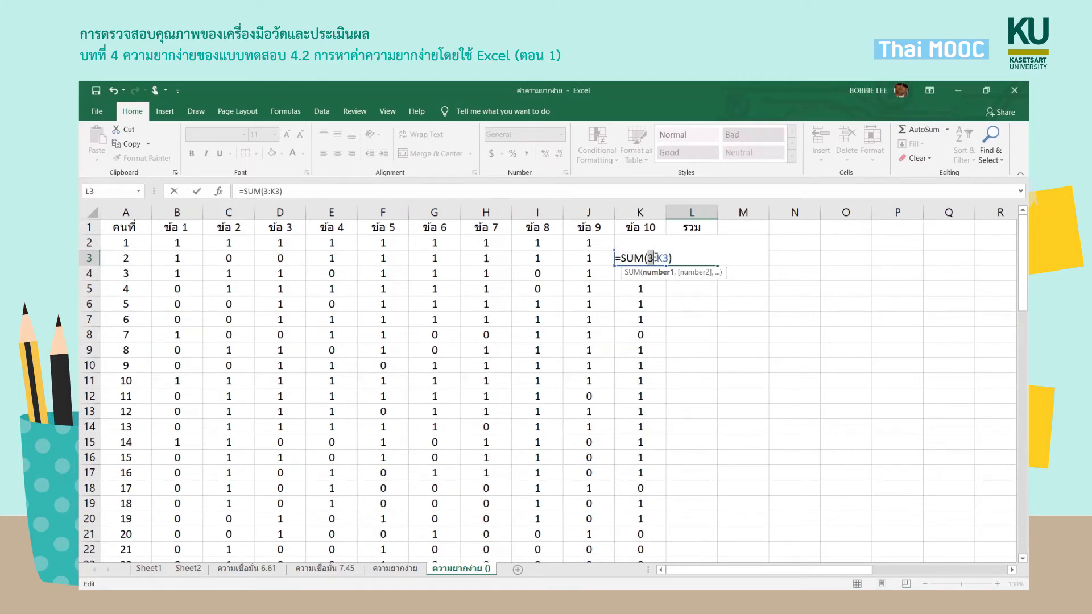
{"action": "type", "text": "B"}
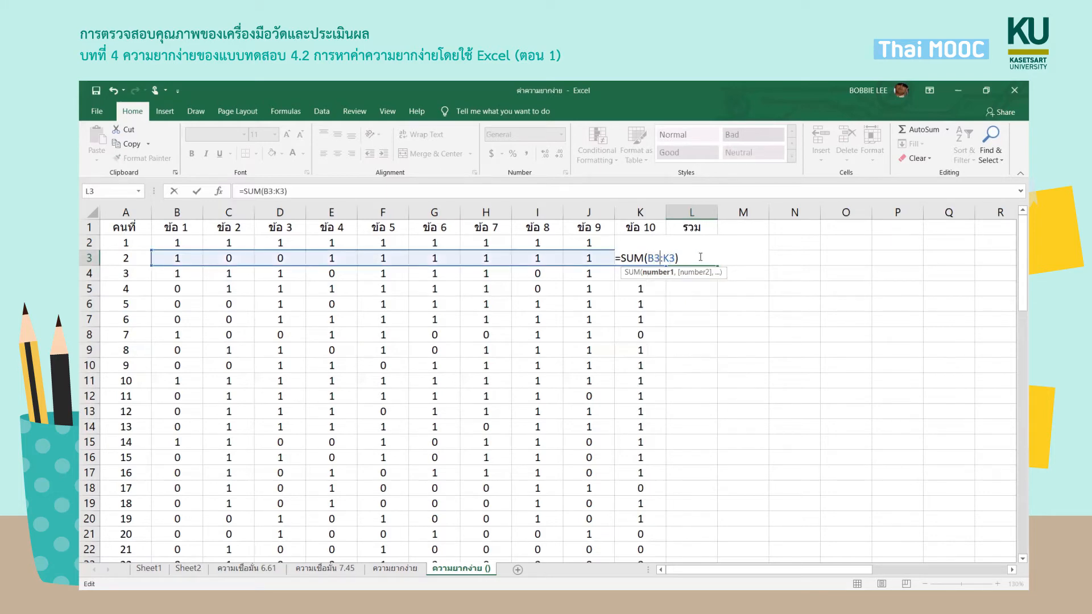
{"action": "key", "text": "Return"}
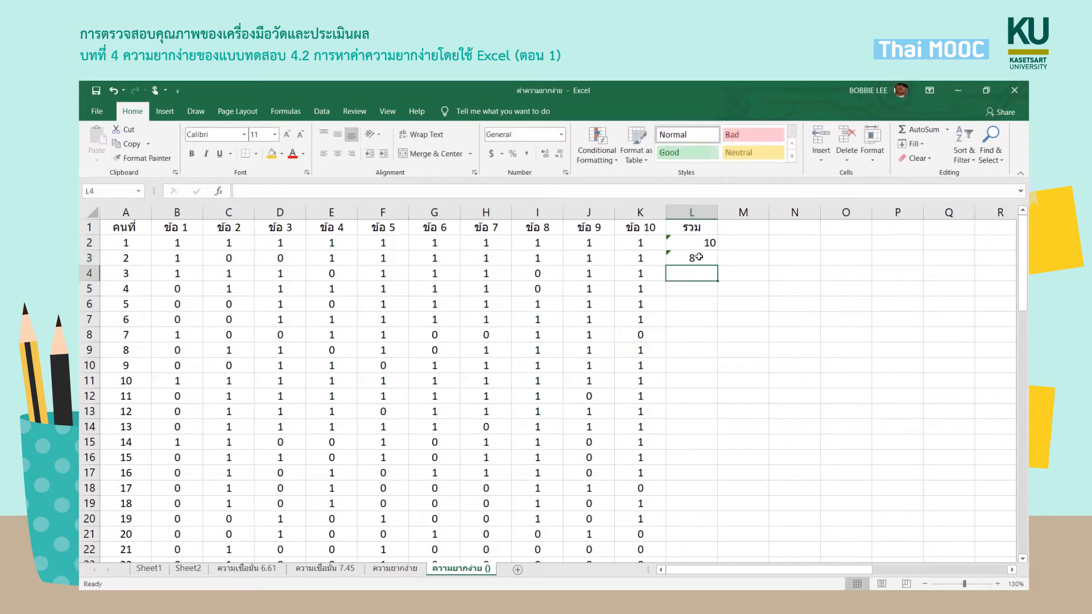
- Center the contents of the รวม column horizontally
{"action": "left_click", "coordinate": [696, 213]}
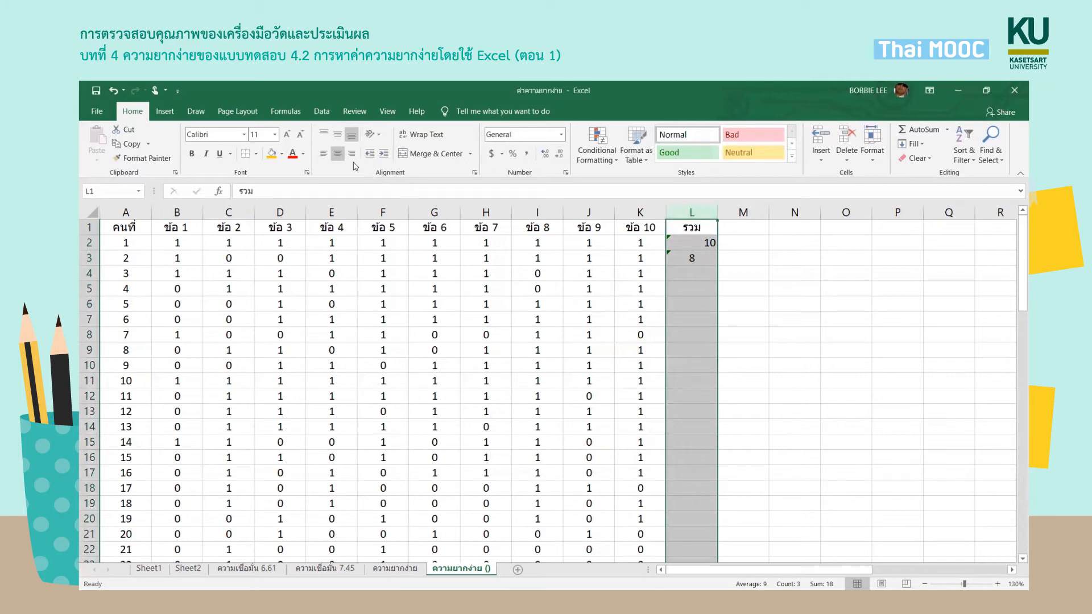
{"action": "left_click", "coordinate": [339, 155]}
{"action": "left_click", "coordinate": [700, 258]}
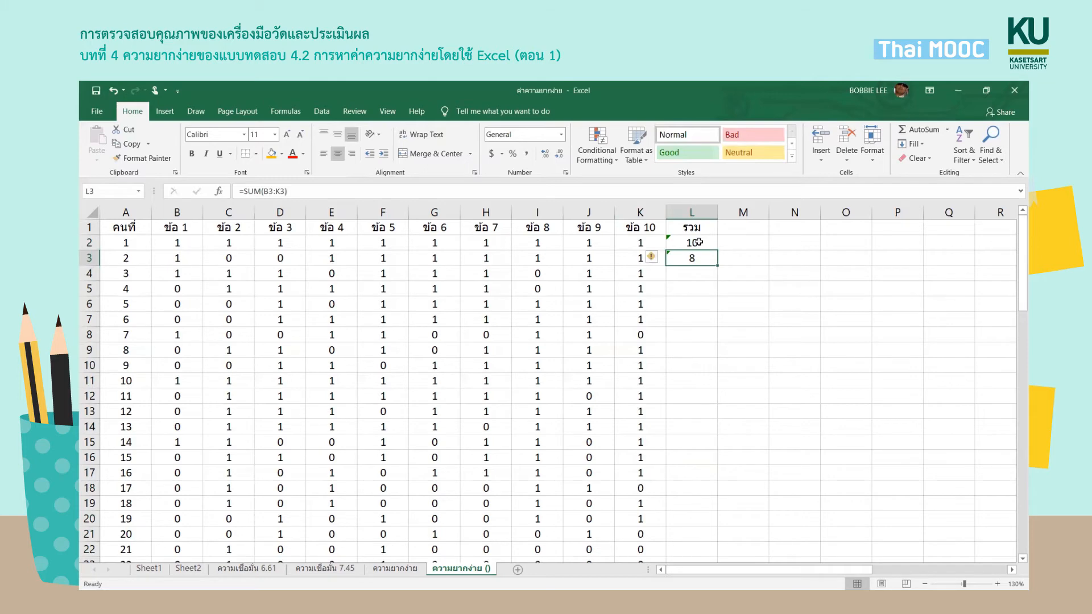
- Fill the total formulas from L2:L3 down to L31 and review the totals for all test takers
{"action": "left_click_drag", "start_coordinate": [698, 243], "coordinate": [701, 256]}
{"action": "scroll", "coordinate": [712, 261], "scroll_direction": "down", "scroll_amount": 1}
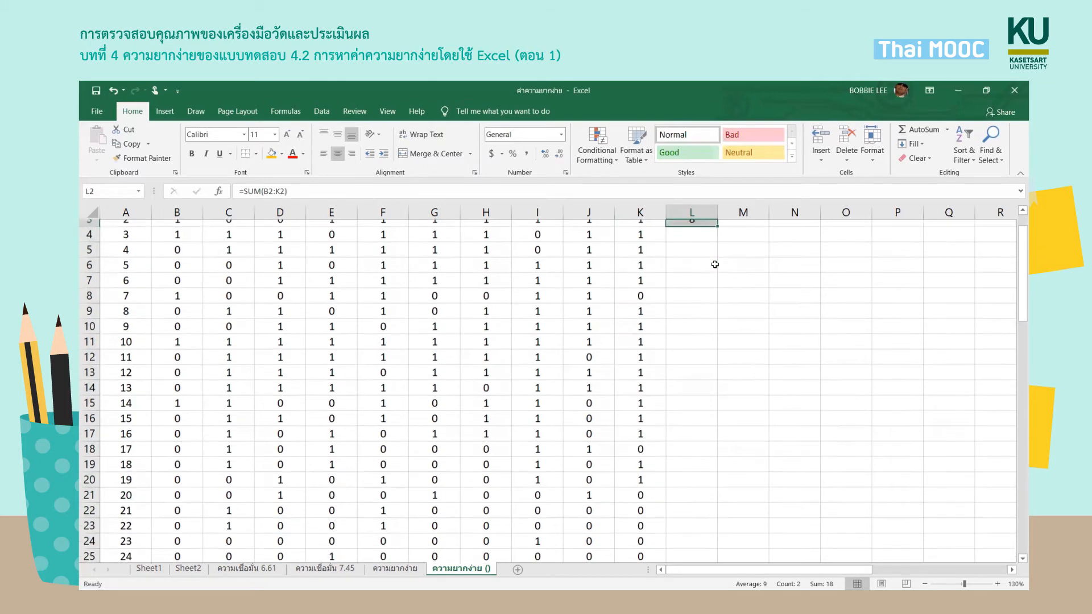
{"action": "scroll", "coordinate": [711, 261], "scroll_direction": "up", "scroll_amount": 1}
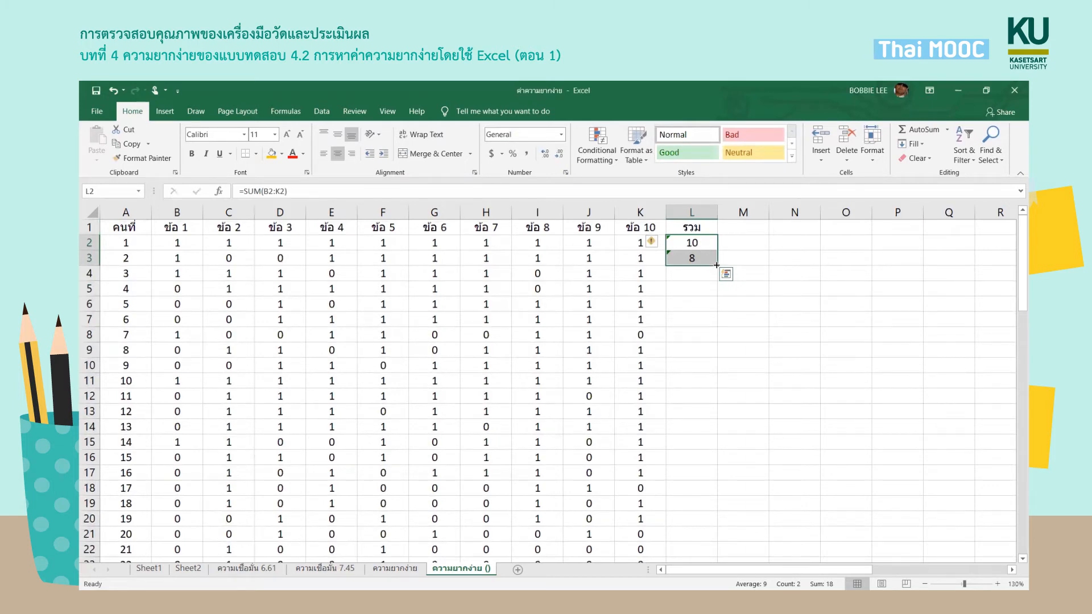
{"action": "left_click_drag", "start_coordinate": [716, 265], "coordinate": [715, 537]}
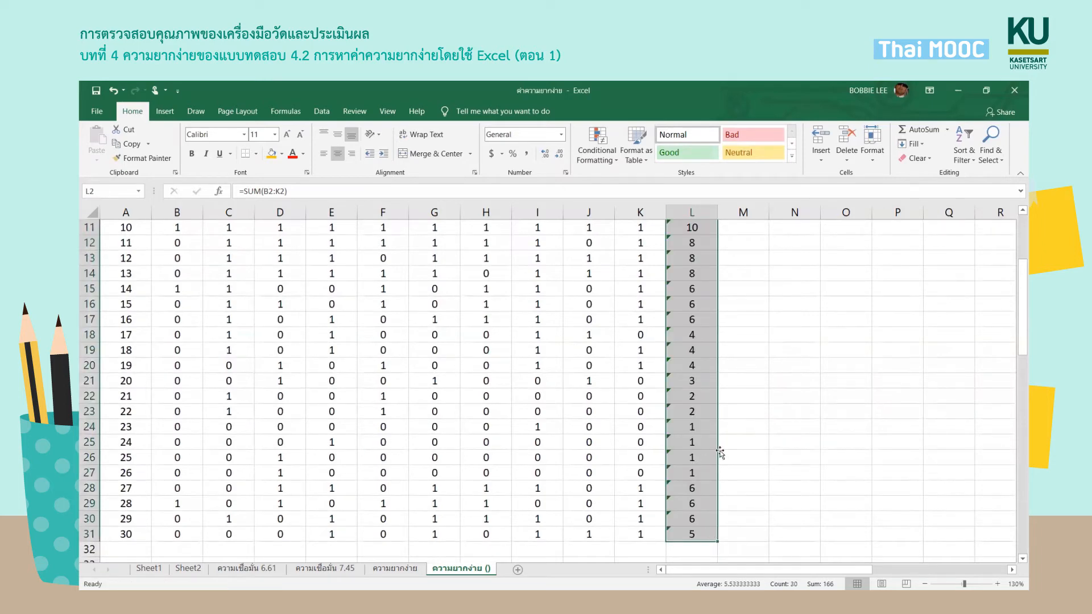
{"action": "scroll", "coordinate": [718, 452], "scroll_direction": "up", "scroll_amount": 4}
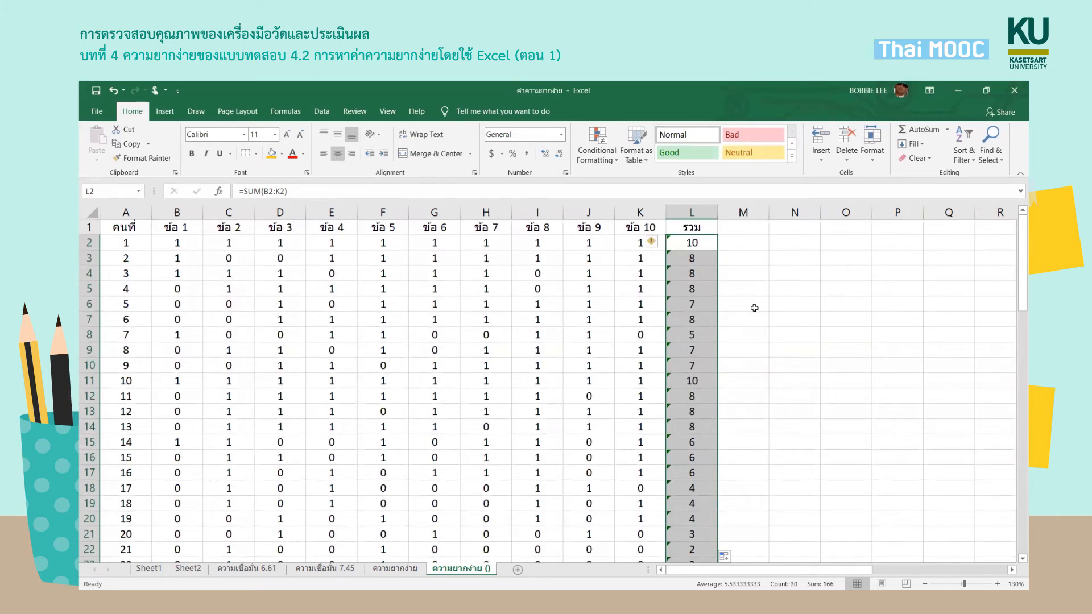
{"action": "scroll", "coordinate": [750, 342], "scroll_direction": "down", "scroll_amount": 6}
{"action": "scroll", "coordinate": [672, 420], "scroll_direction": "up", "scroll_amount": 6}
- Set up the 27% proportion calculation by entering 100 in N2, 27 in P2 and 30 in N3
{"action": "left_click", "coordinate": [776, 242]}
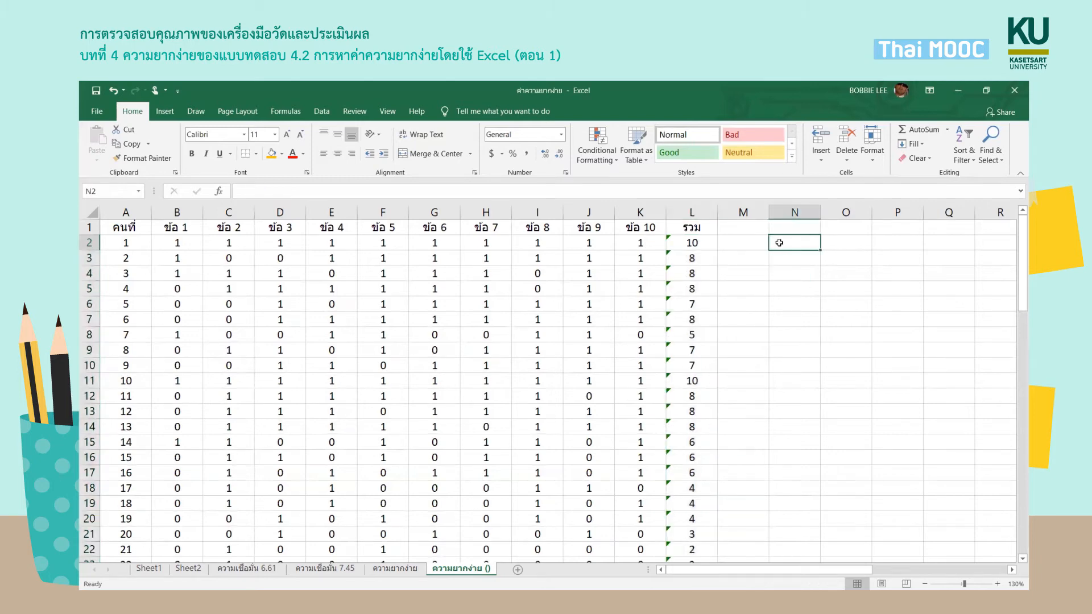
{"action": "type", "text": "100"}
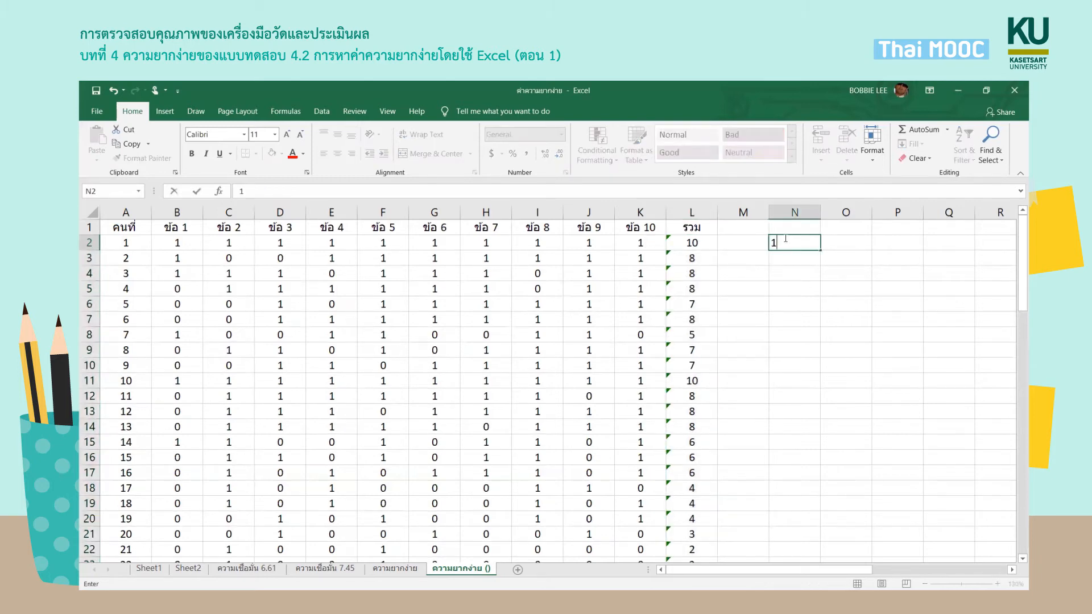
{"action": "left_click", "coordinate": [888, 242]}
{"action": "type", "text": "27"}
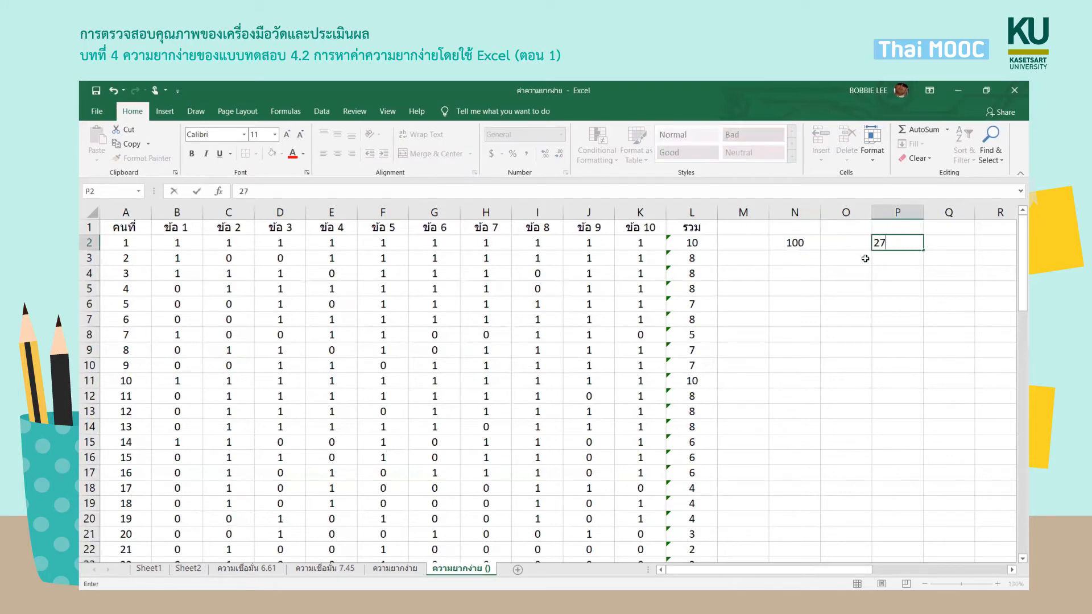
{"action": "left_click", "coordinate": [799, 260]}
{"action": "type", "text": "30"}
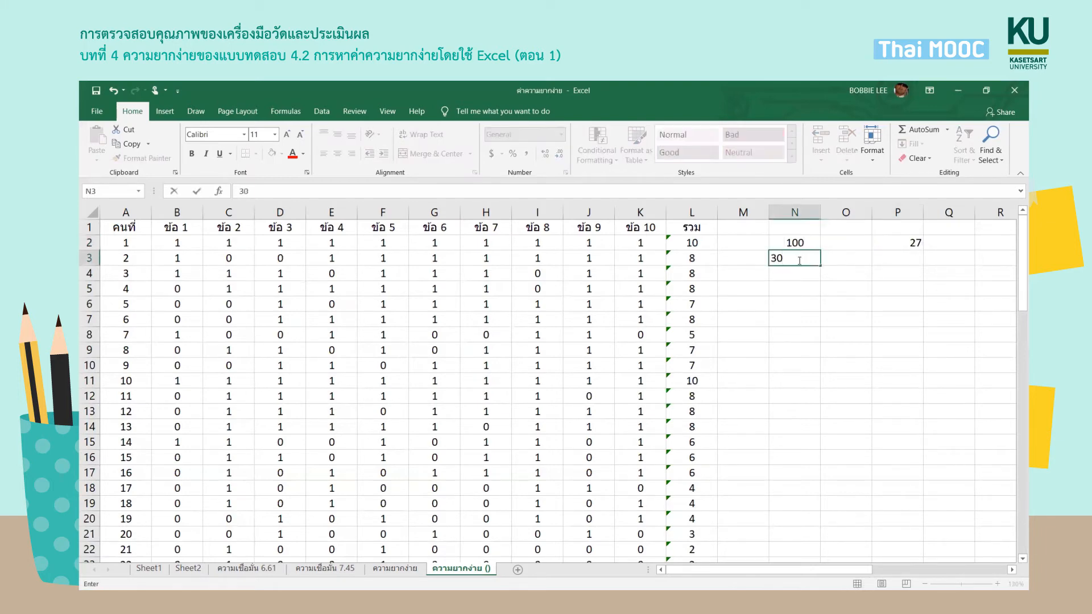
- Calculate the 27% group size in P3 with the formula =(N3*27)/100
{"action": "left_click", "coordinate": [883, 256]}
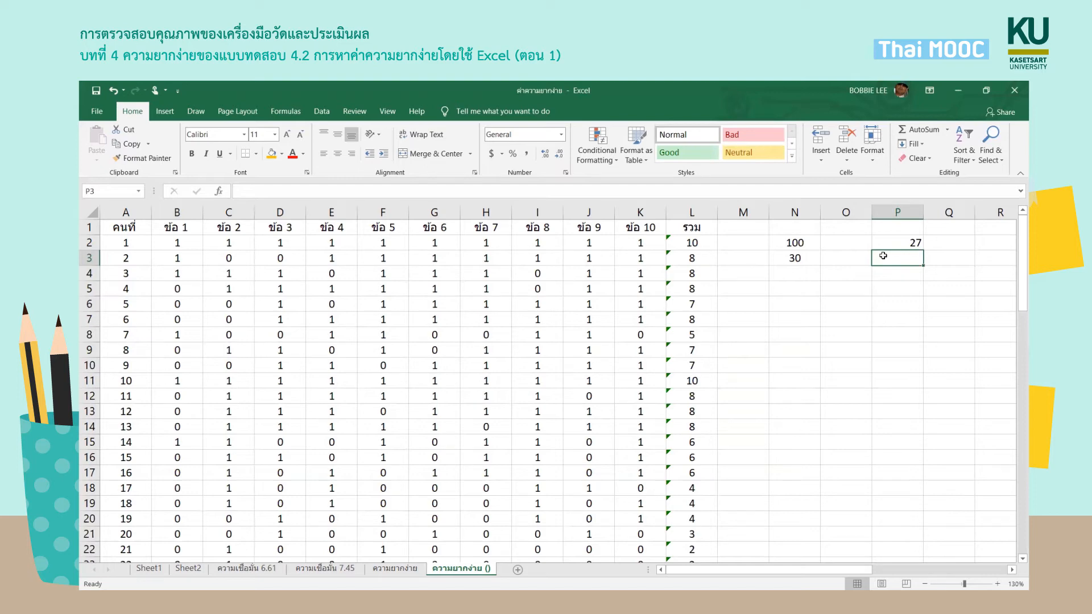
{"action": "type", "text": "="}
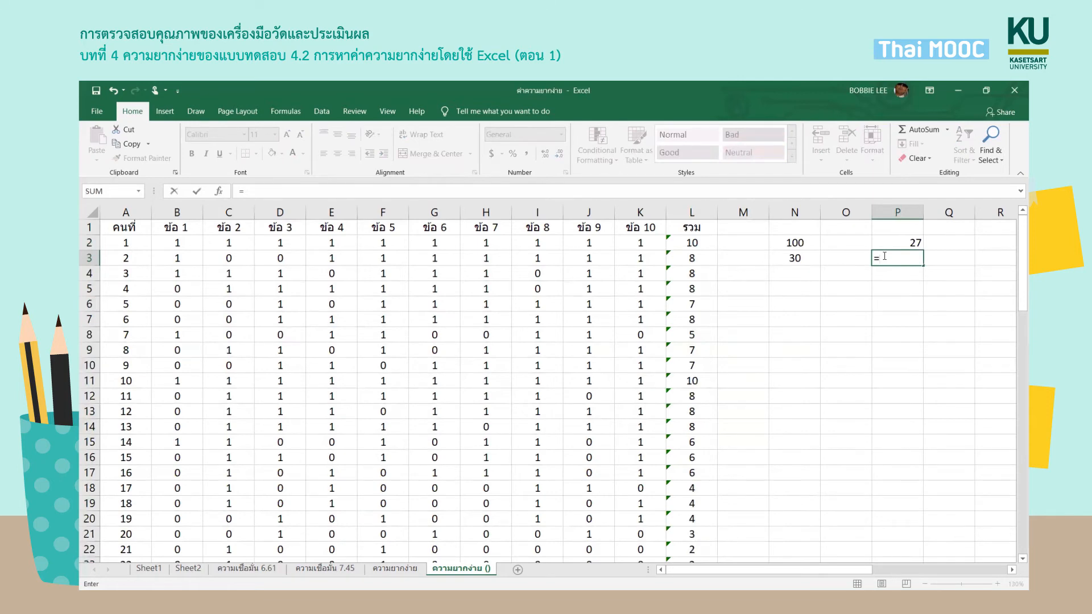
{"action": "type", "text": "("}
{"action": "left_click", "coordinate": [797, 260]}
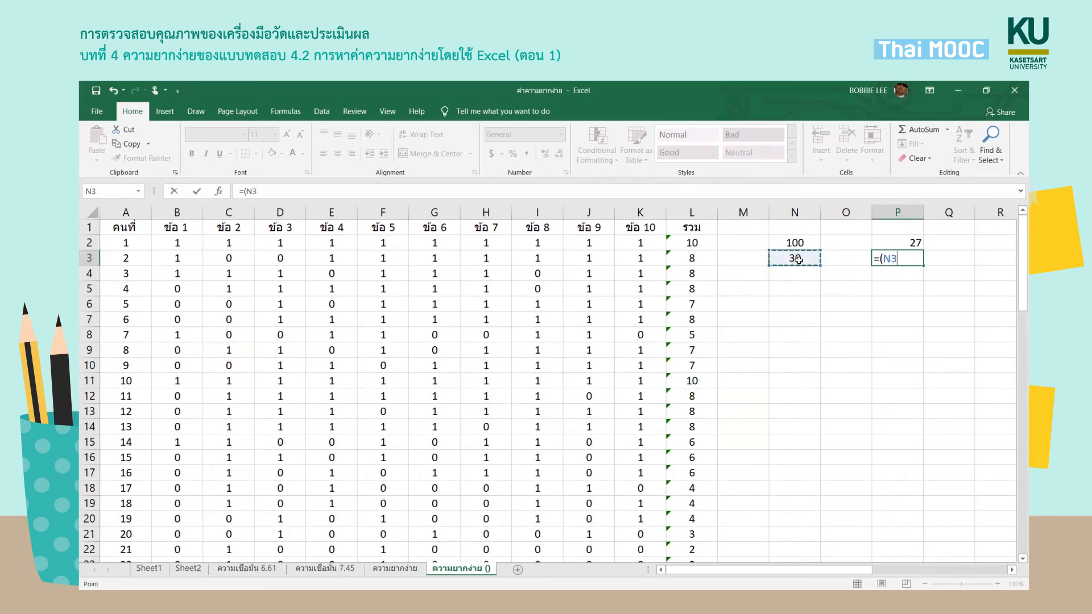
{"action": "type", "text": "*"}
{"action": "key", "text": "F2"}
{"action": "type", "text": "27)"}
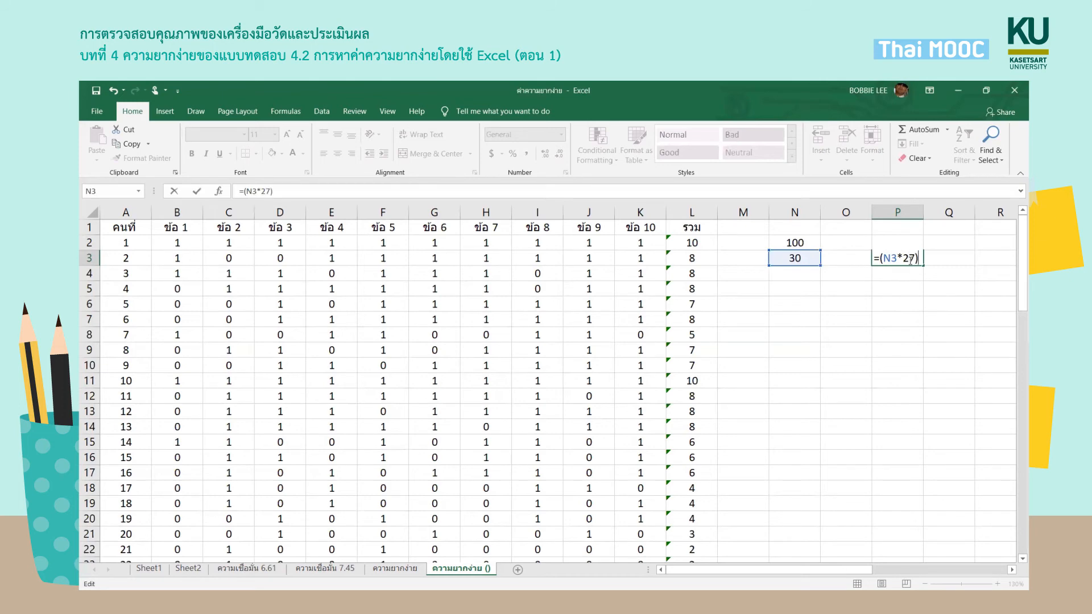
{"action": "type", "text": "2"}
{"action": "key", "text": "BackSpace"}
{"action": "type", "text": "/100"}
{"action": "key", "text": "Return"}
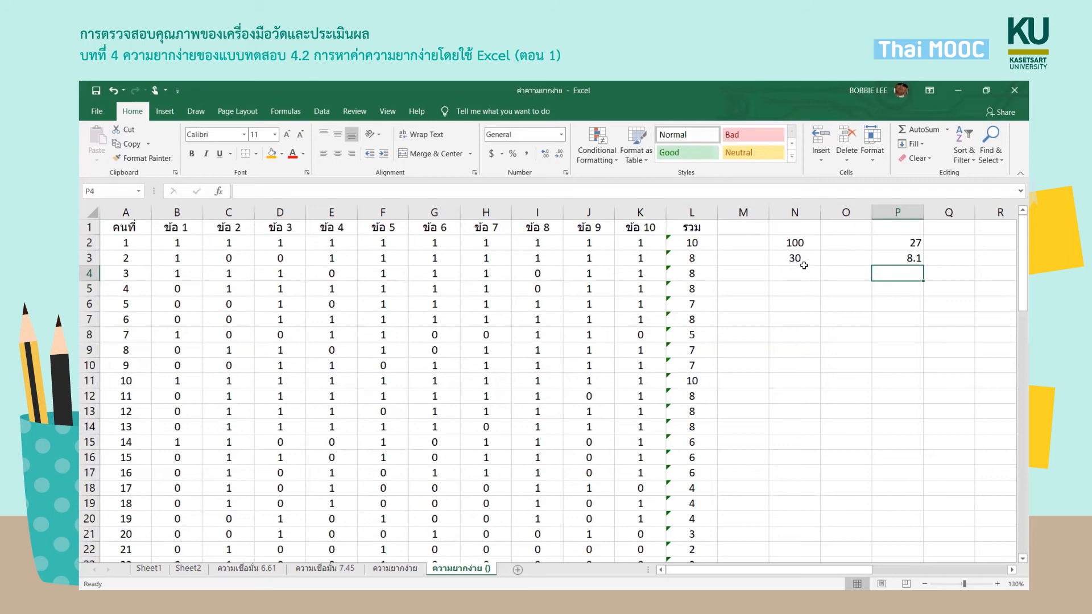
{"action": "left_click", "coordinate": [892, 261]}
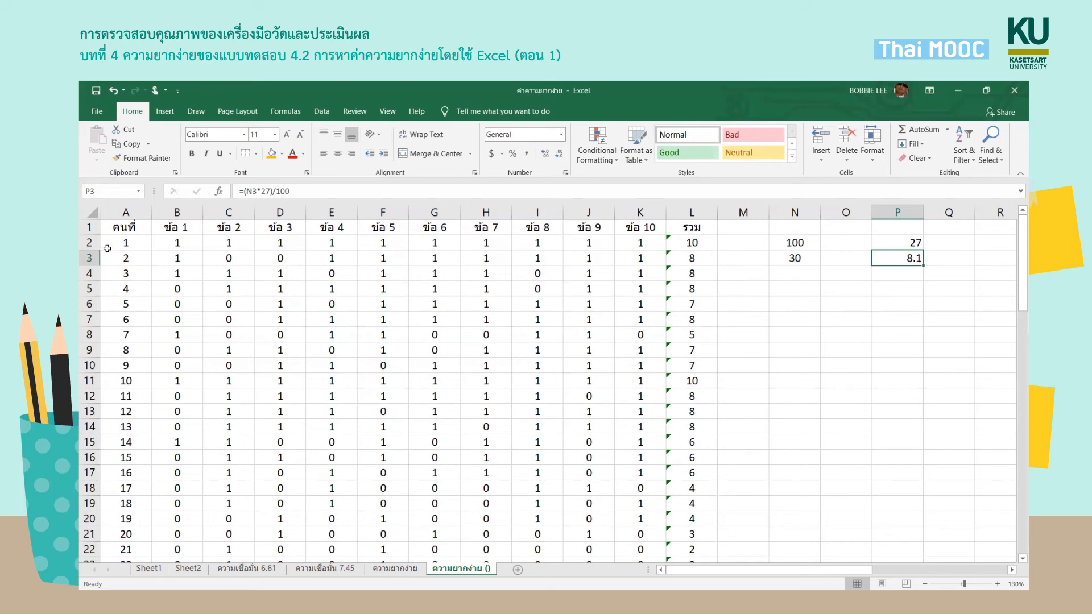
{"action": "scroll", "coordinate": [88, 240], "scroll_direction": "down", "scroll_amount": 1}
{"action": "scroll", "coordinate": [89, 242], "scroll_direction": "up", "scroll_amount": 1}
{"action": "left_click", "coordinate": [89, 242]}
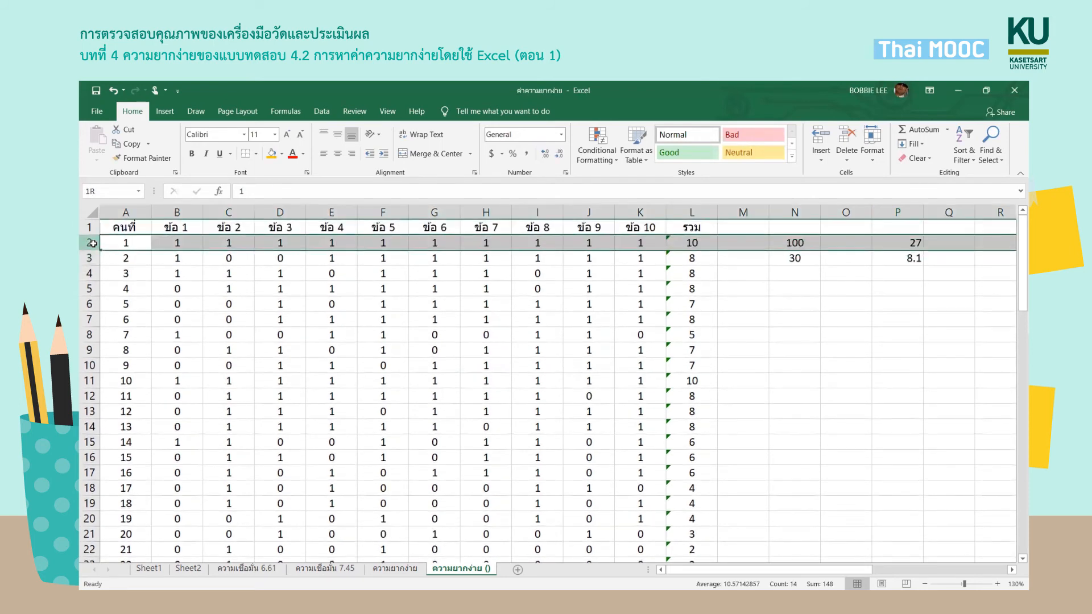
{"action": "left_click_drag", "start_coordinate": [94, 249], "coordinate": [89, 350]}
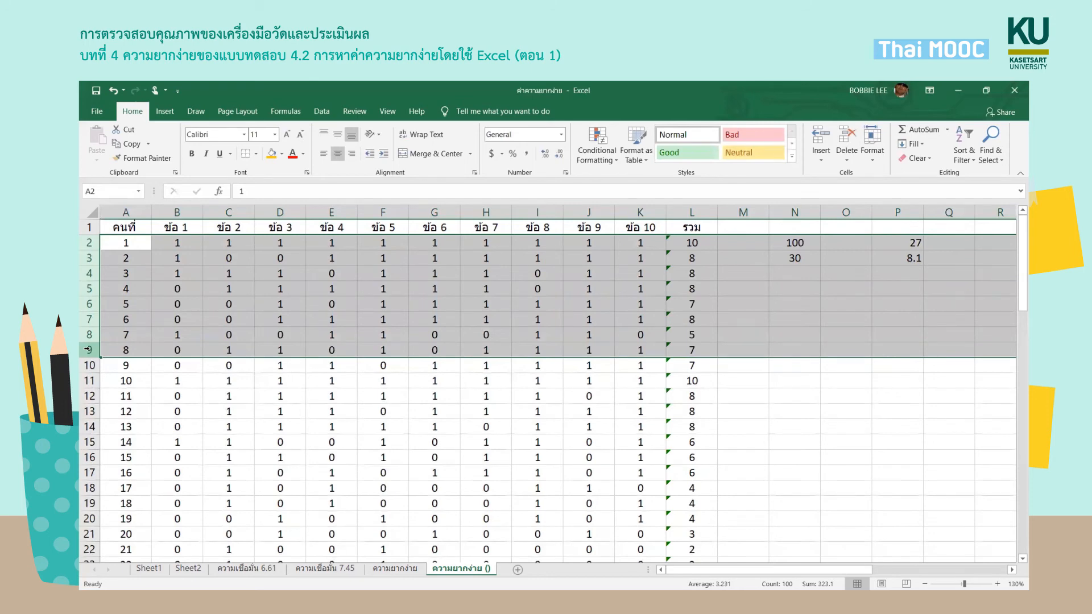
{"action": "left_click", "coordinate": [736, 378]}
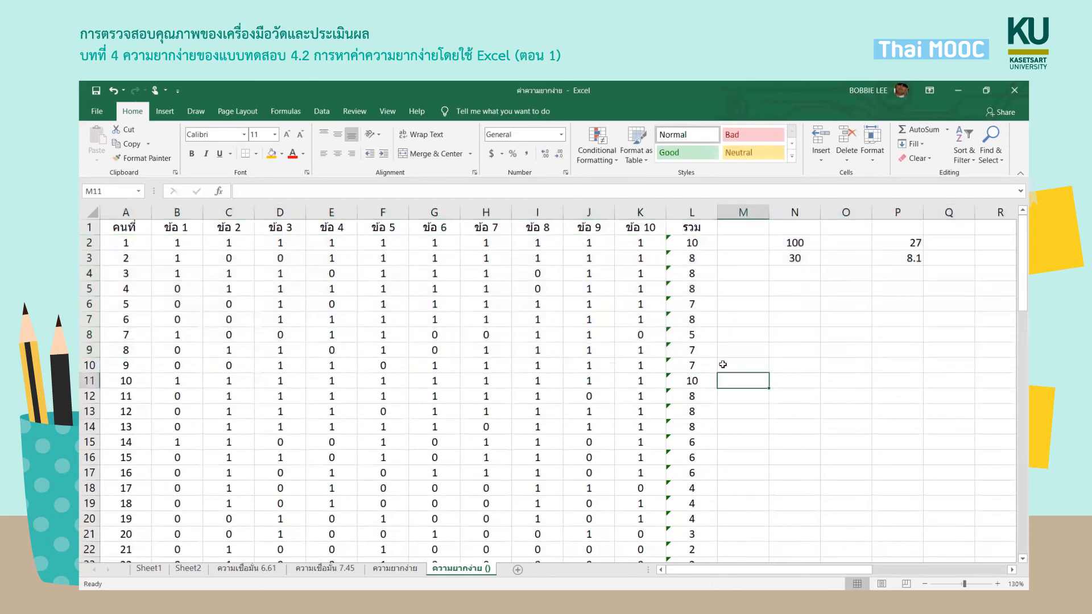
- Sort the รวม column from largest to smallest, expanding the selection so each test taker's row moves with its total
{"action": "left_click", "coordinate": [692, 212]}
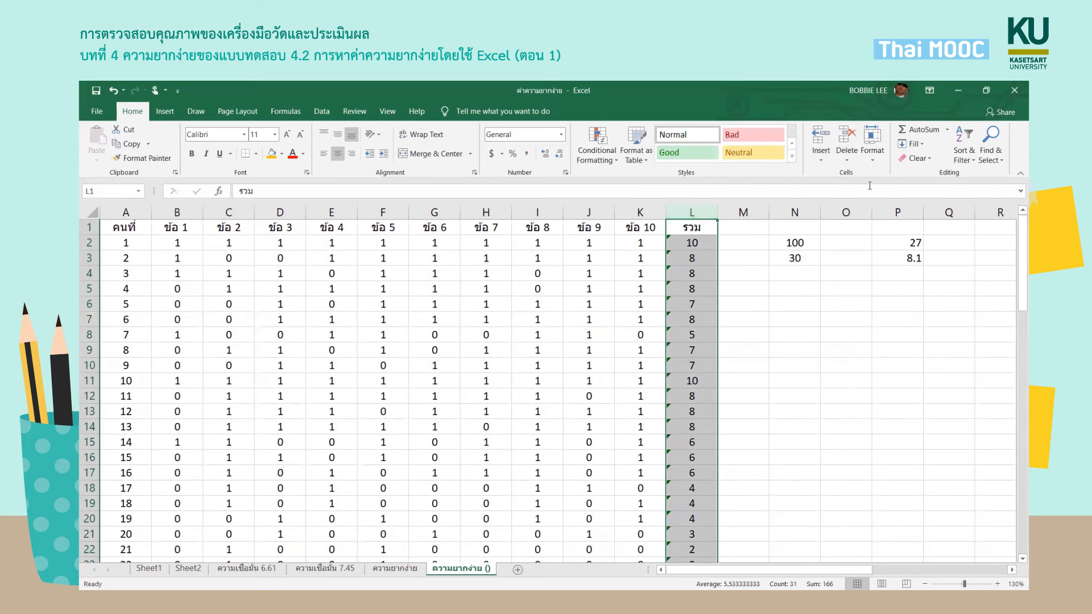
{"action": "left_click", "coordinate": [965, 145]}
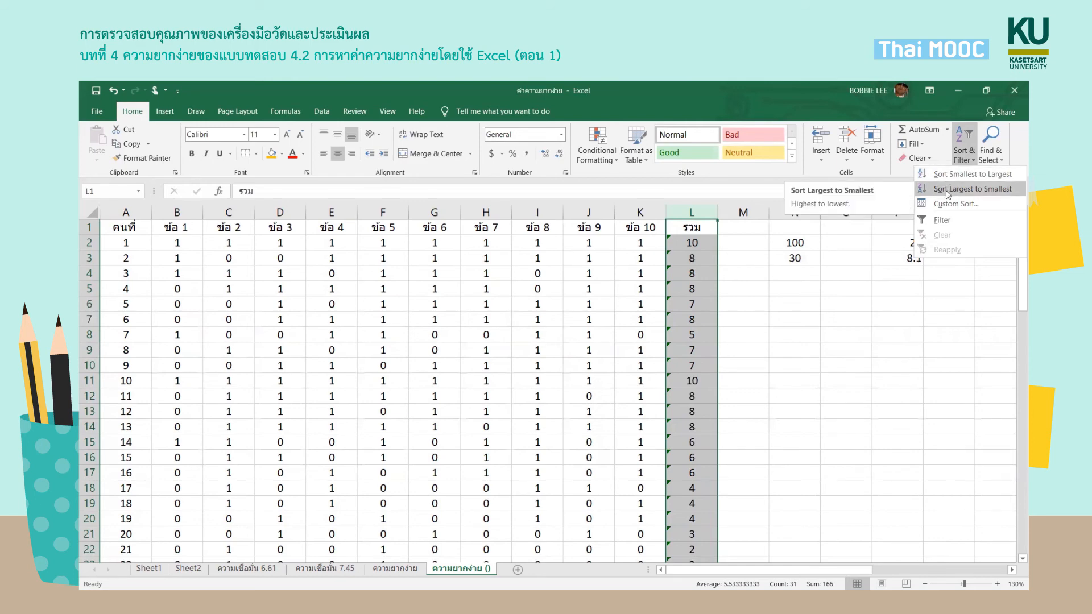
{"action": "left_click", "coordinate": [948, 189]}
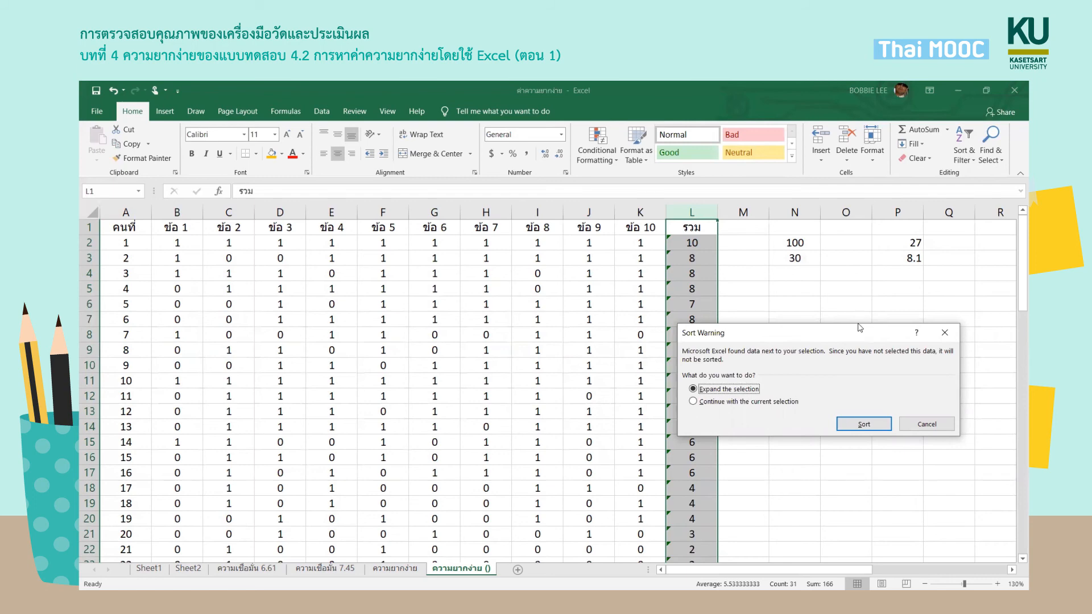
{"action": "left_click_drag", "start_coordinate": [860, 328], "coordinate": [921, 220]}
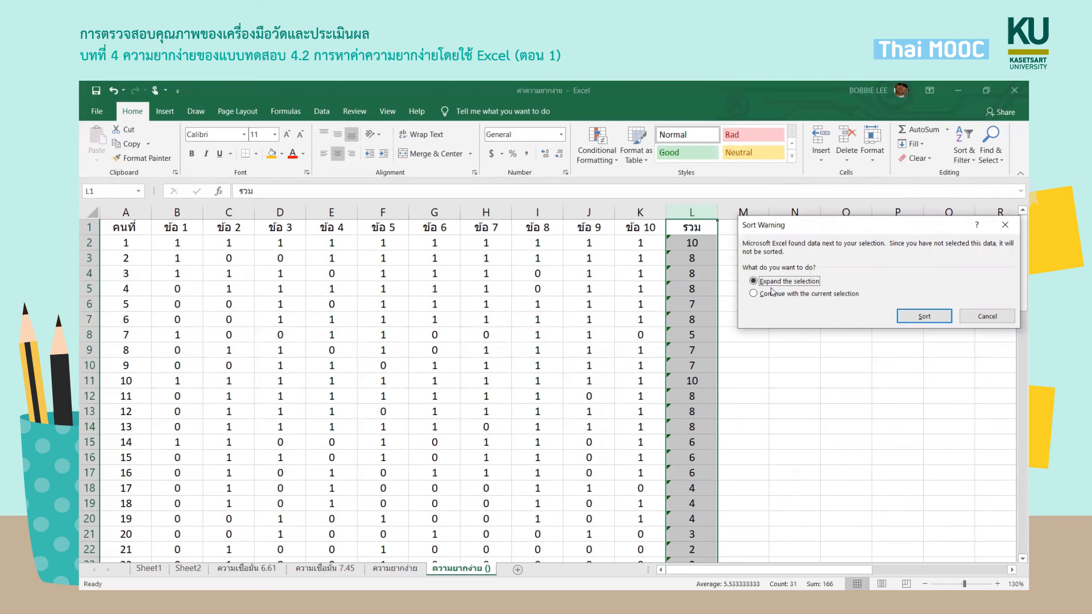
{"action": "left_click", "coordinate": [924, 322]}
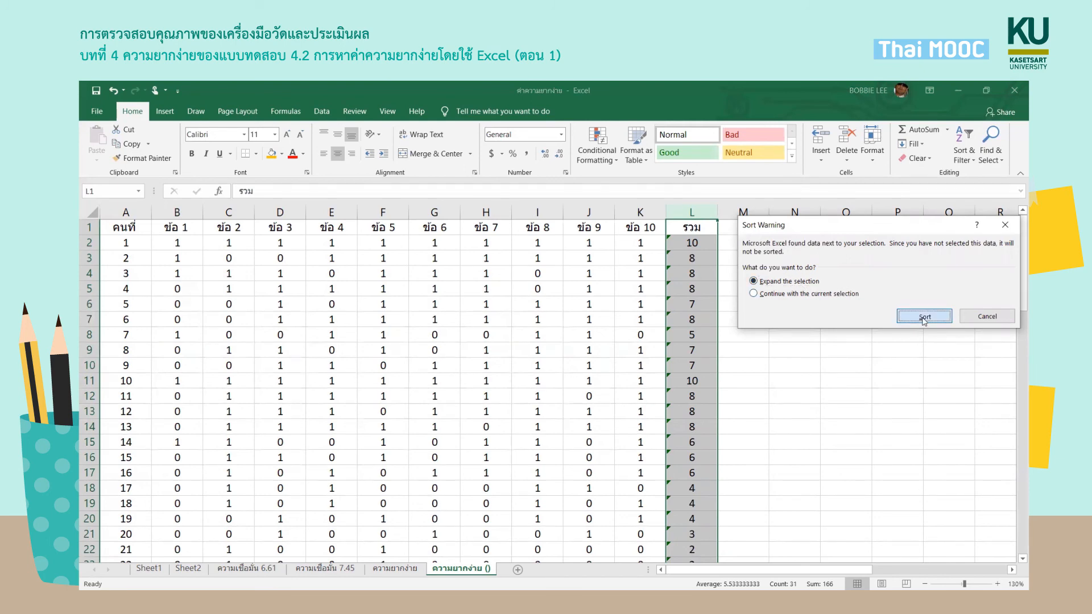
- Examine the sorted list of test takers from the highest to the lowest total score
{"action": "scroll", "coordinate": [711, 294], "scroll_direction": "down", "scroll_amount": 2}
{"action": "scroll", "coordinate": [711, 294], "scroll_direction": "down", "scroll_amount": 2}
{"action": "scroll", "coordinate": [714, 317], "scroll_direction": "up", "scroll_amount": 4}
{"action": "scroll", "coordinate": [706, 341], "scroll_direction": "down", "scroll_amount": 3}
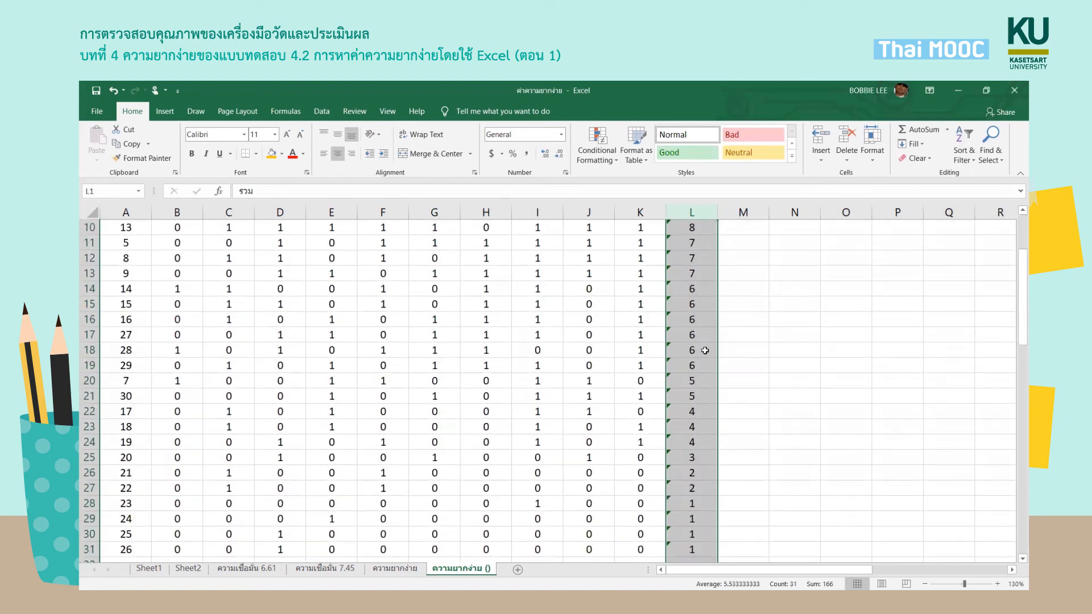
{"action": "scroll", "coordinate": [702, 458], "scroll_direction": "down", "scroll_amount": 2}
{"action": "scroll", "coordinate": [702, 458], "scroll_direction": "up", "scroll_amount": 5}
{"action": "scroll", "coordinate": [700, 373], "scroll_direction": "down", "scroll_amount": 3}
{"action": "scroll", "coordinate": [702, 389], "scroll_direction": "down", "scroll_amount": 1}
{"action": "scroll", "coordinate": [716, 403], "scroll_direction": "up", "scroll_amount": 4}
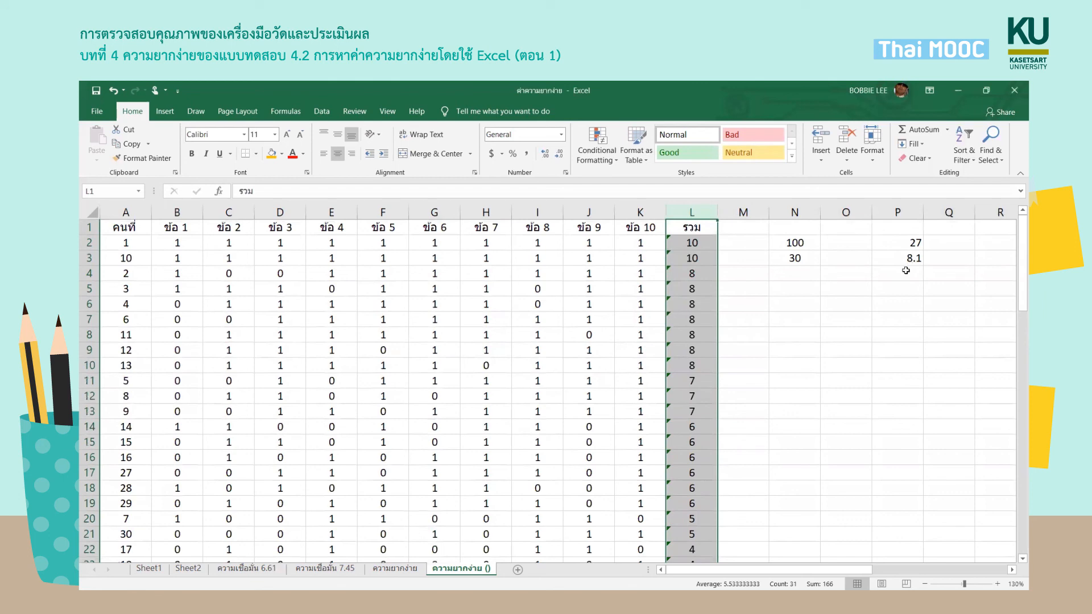
- Fill rows 2 to 9, the eight highest-scoring test takers, with the standard orange colour
{"action": "left_click", "coordinate": [89, 242]}
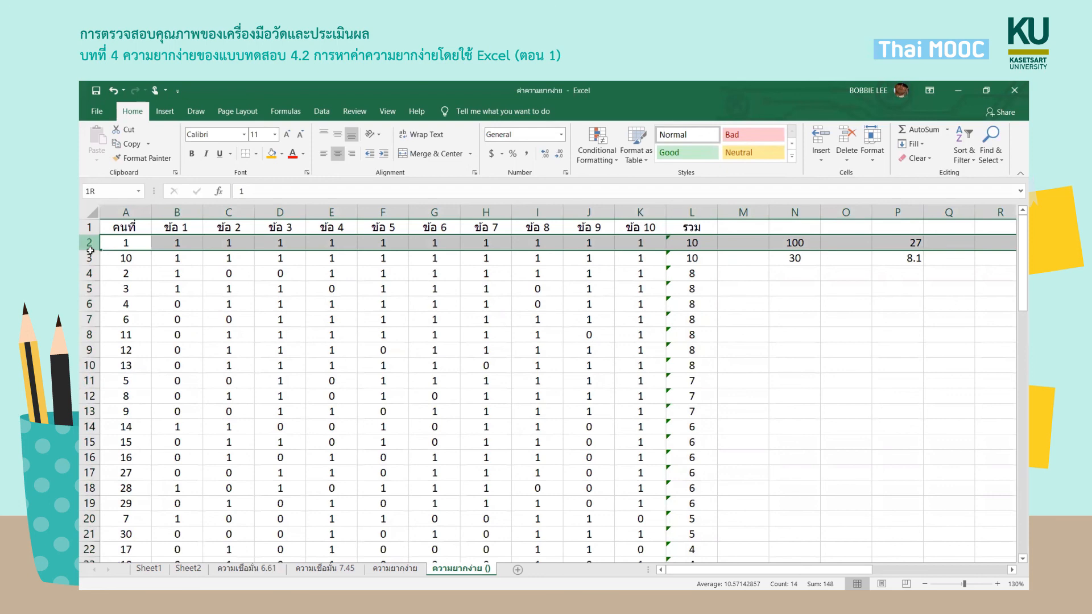
{"action": "left_click_drag", "start_coordinate": [90, 251], "coordinate": [89, 350]}
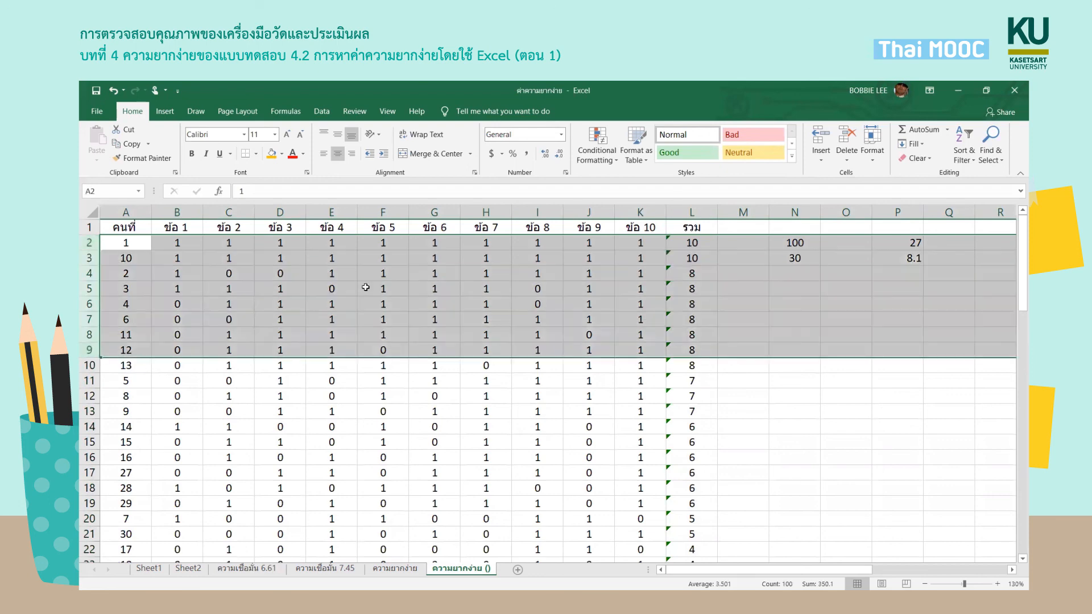
{"action": "left_click", "coordinate": [281, 155]}
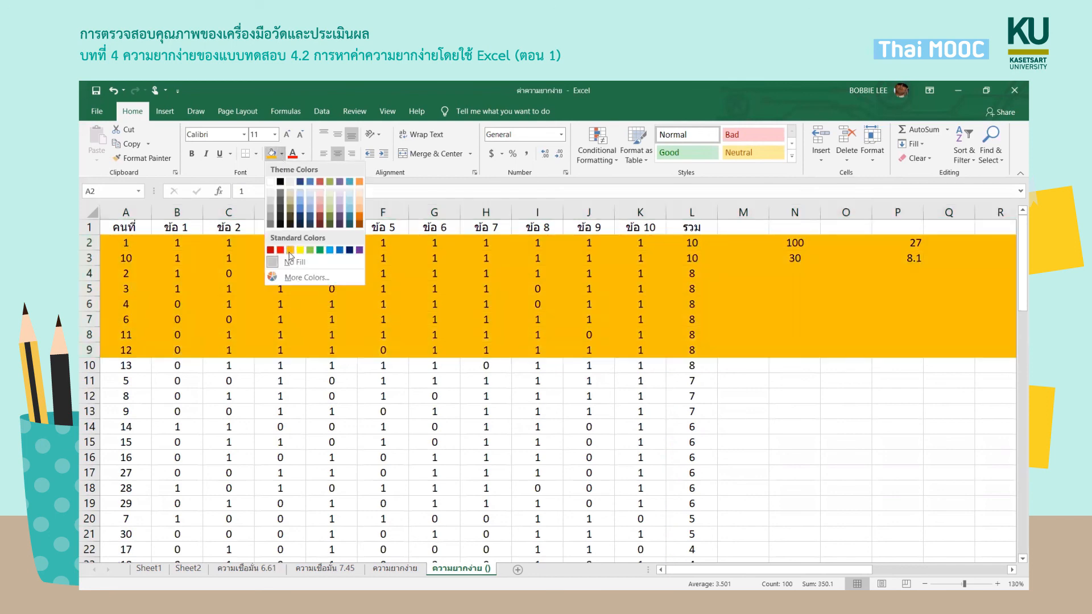
{"action": "left_click", "coordinate": [290, 250]}
- Fill rows 24 to 31, the eight lowest-scoring test takers, with yellow
{"action": "scroll", "coordinate": [97, 472], "scroll_direction": "down", "scroll_amount": 4}
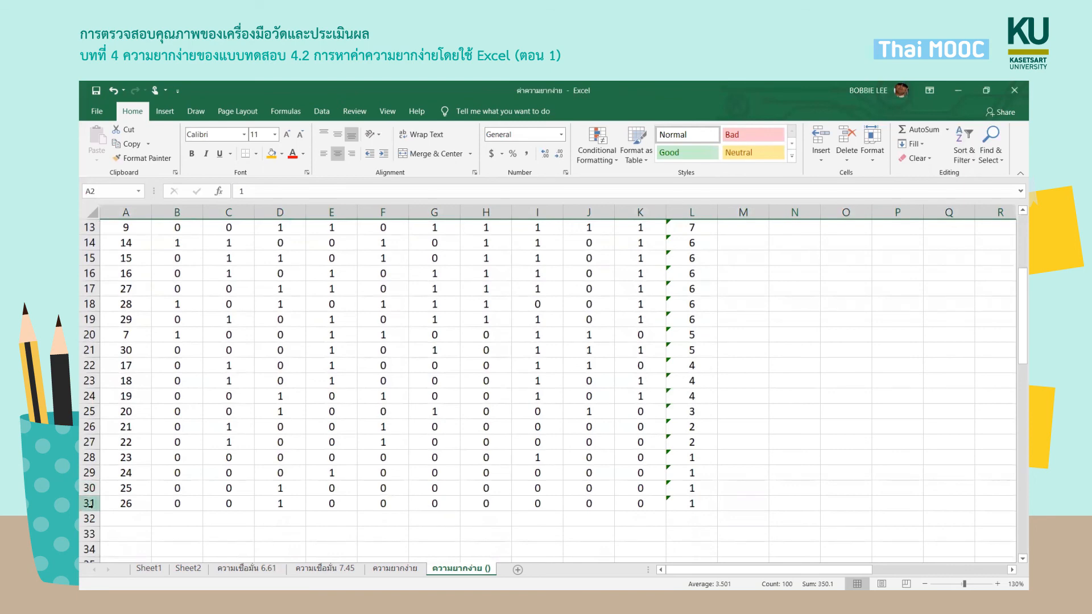
{"action": "left_click_drag", "start_coordinate": [90, 504], "coordinate": [90, 397]}
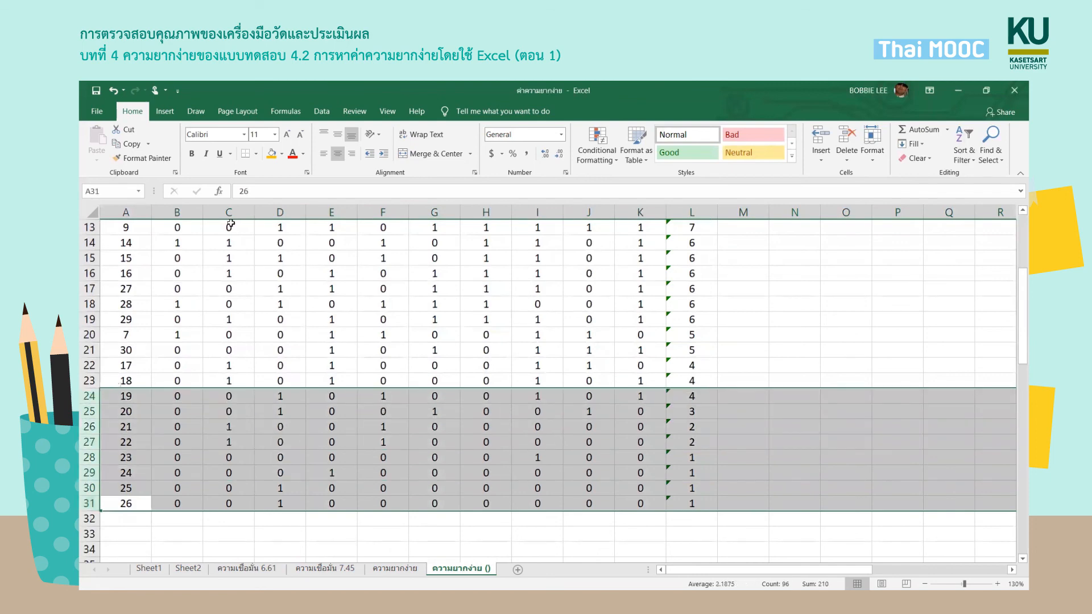
{"action": "left_click", "coordinate": [282, 155]}
{"action": "left_click", "coordinate": [306, 228]}
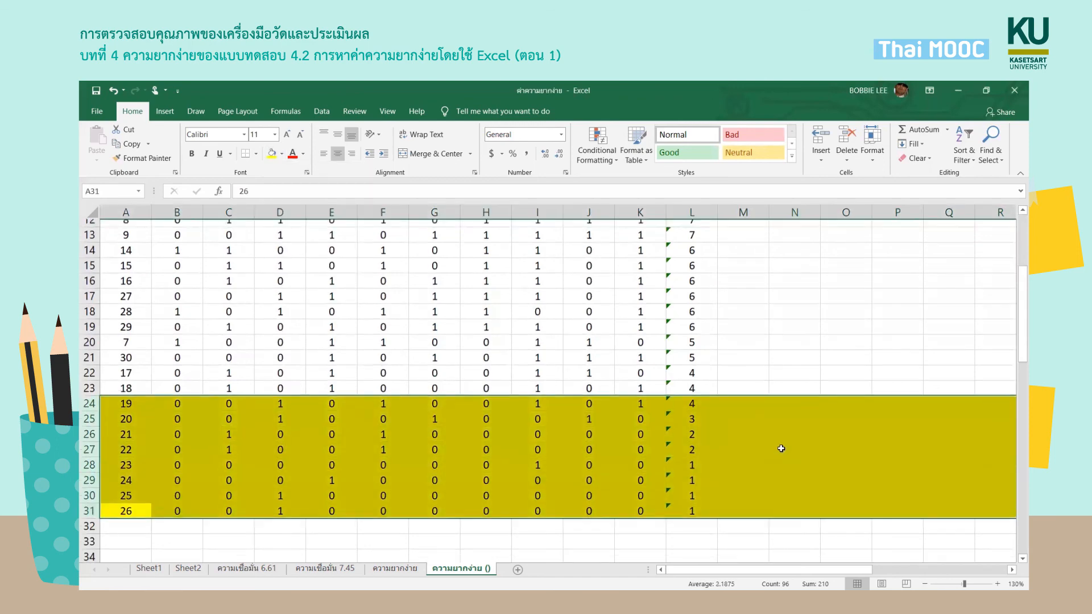
- Hide rows 10 to 23, which hold the middle-scoring test takers between the orange and yellow groups
{"action": "scroll", "coordinate": [649, 415], "scroll_direction": "up", "scroll_amount": 2}
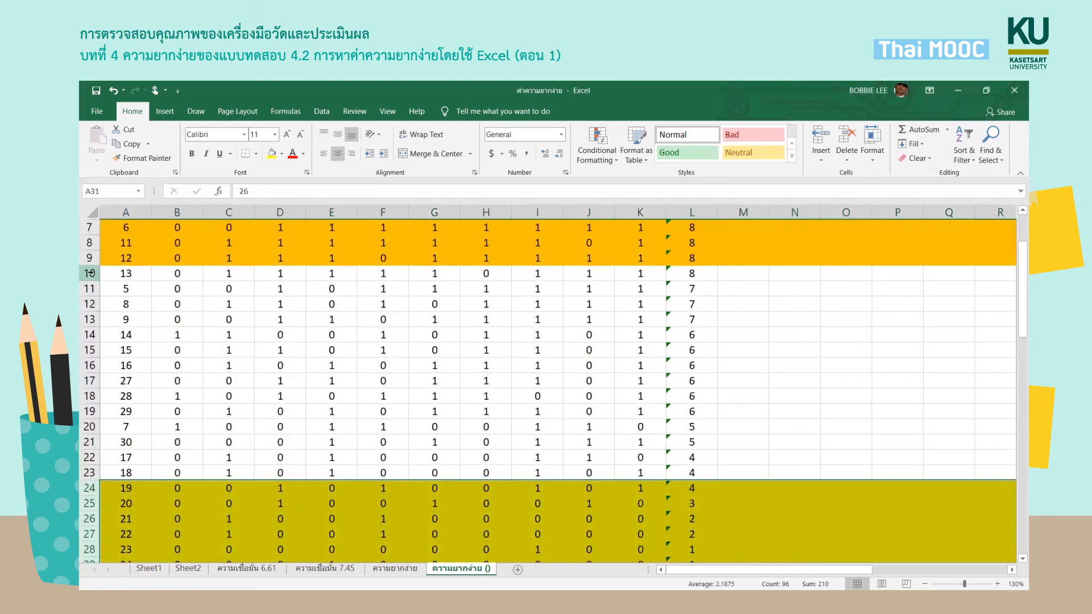
{"action": "left_click", "coordinate": [90, 277]}
{"action": "left_click_drag", "start_coordinate": [89, 277], "coordinate": [112, 471]}
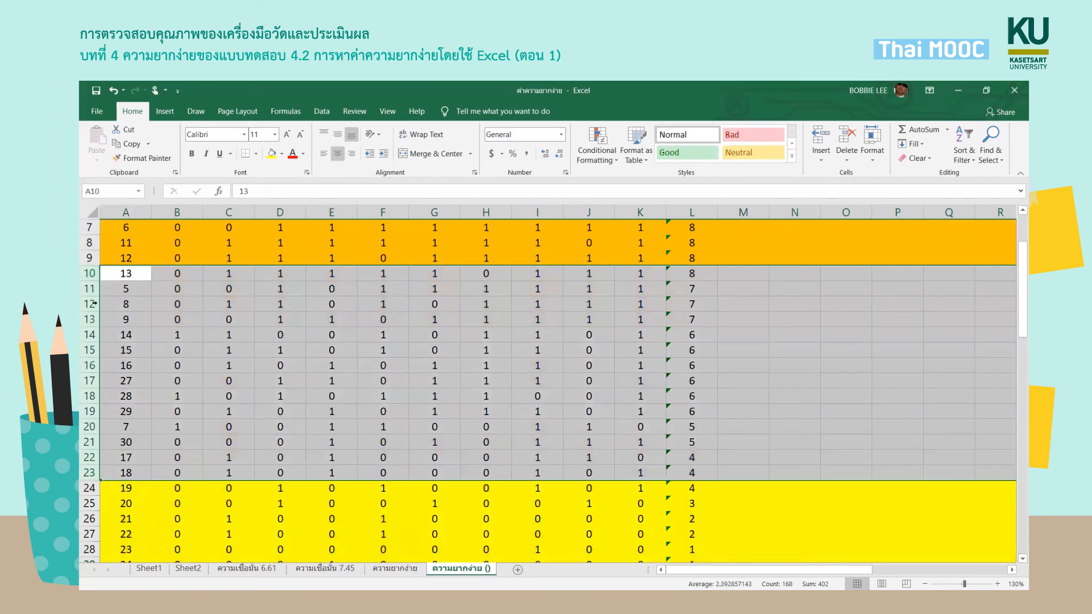
{"action": "right_click", "coordinate": [88, 274]}
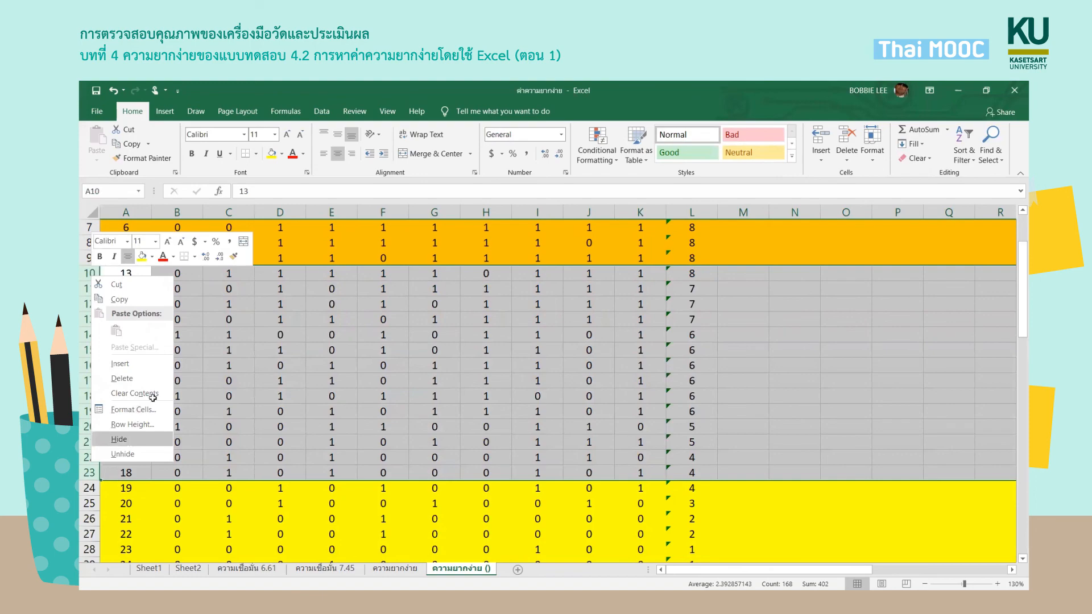
{"action": "left_click", "coordinate": [130, 440]}
{"action": "scroll", "coordinate": [161, 393], "scroll_direction": "up", "scroll_amount": 2}
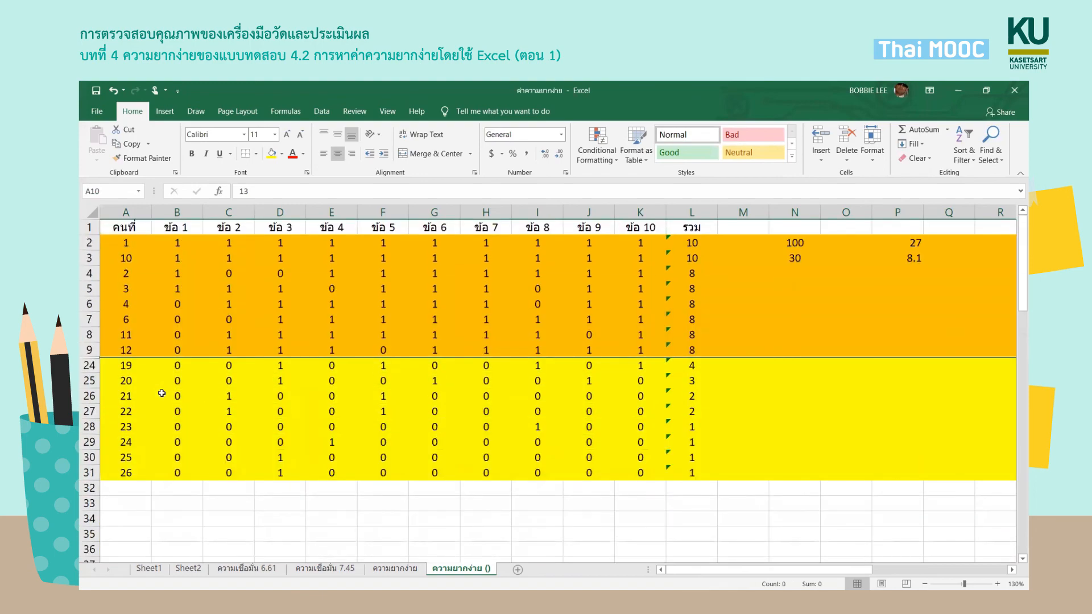